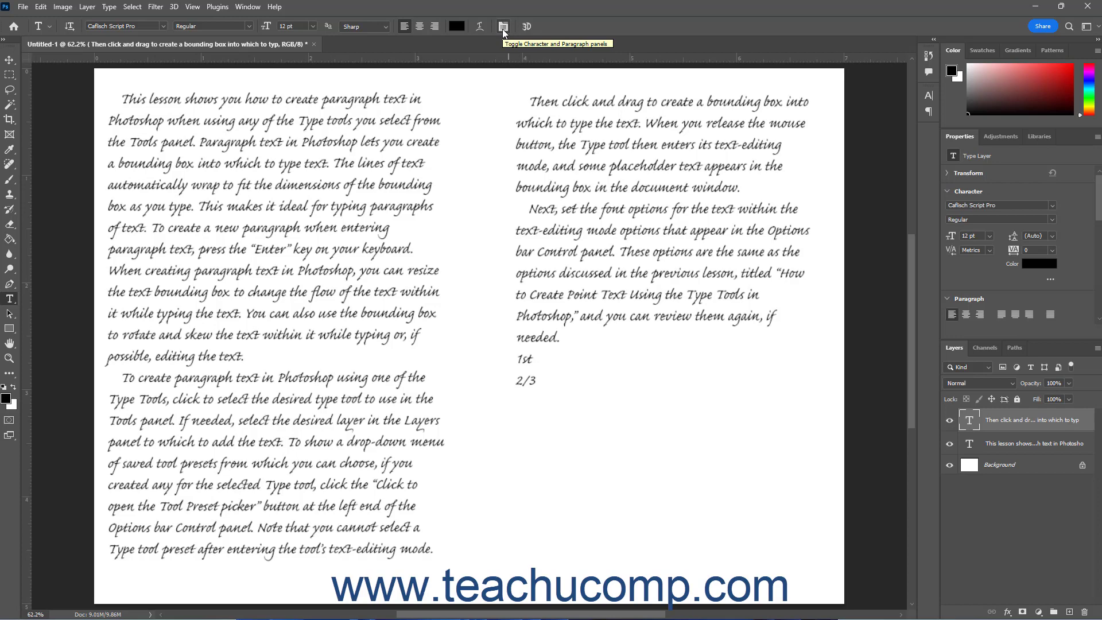
Show the Character and Paragraph panels and bring the Character panel to the front.
click(502, 27)
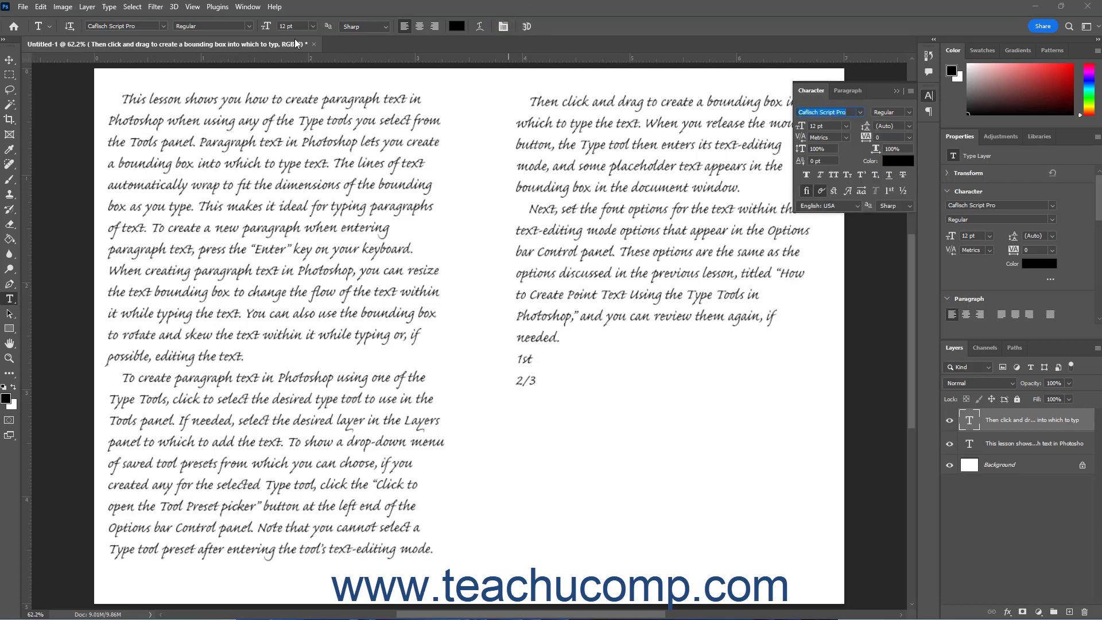
click(259, 8)
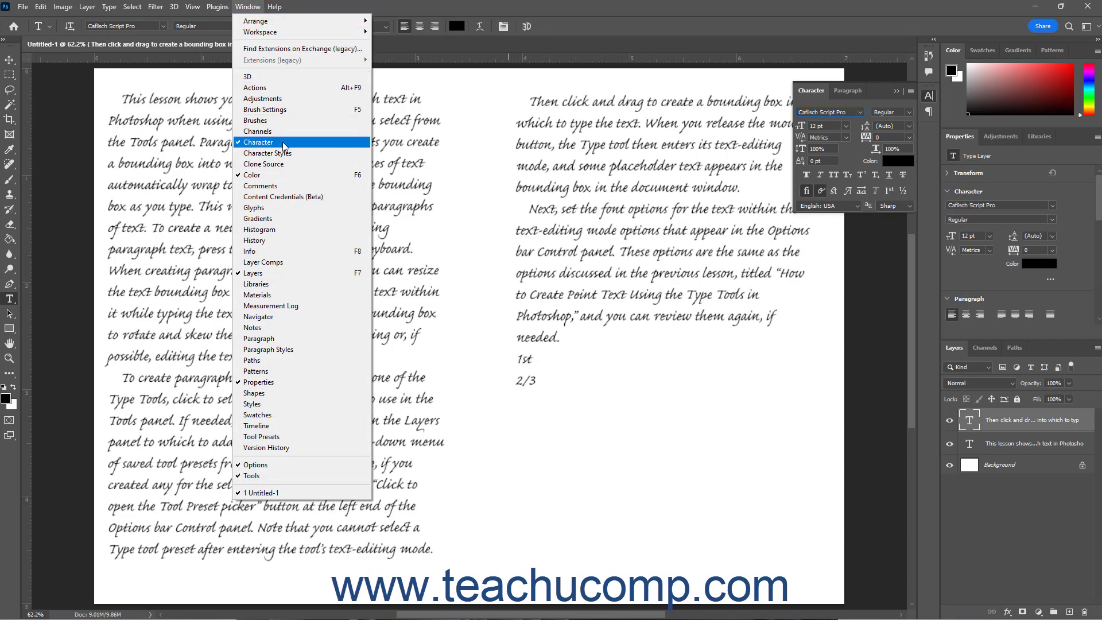
click(291, 338)
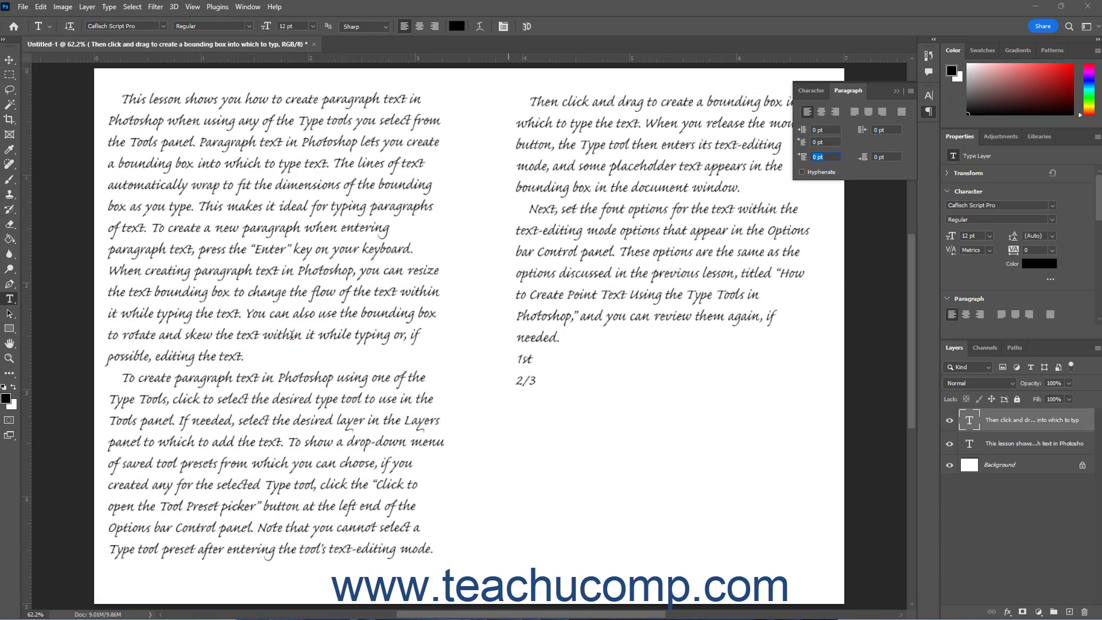
click(817, 92)
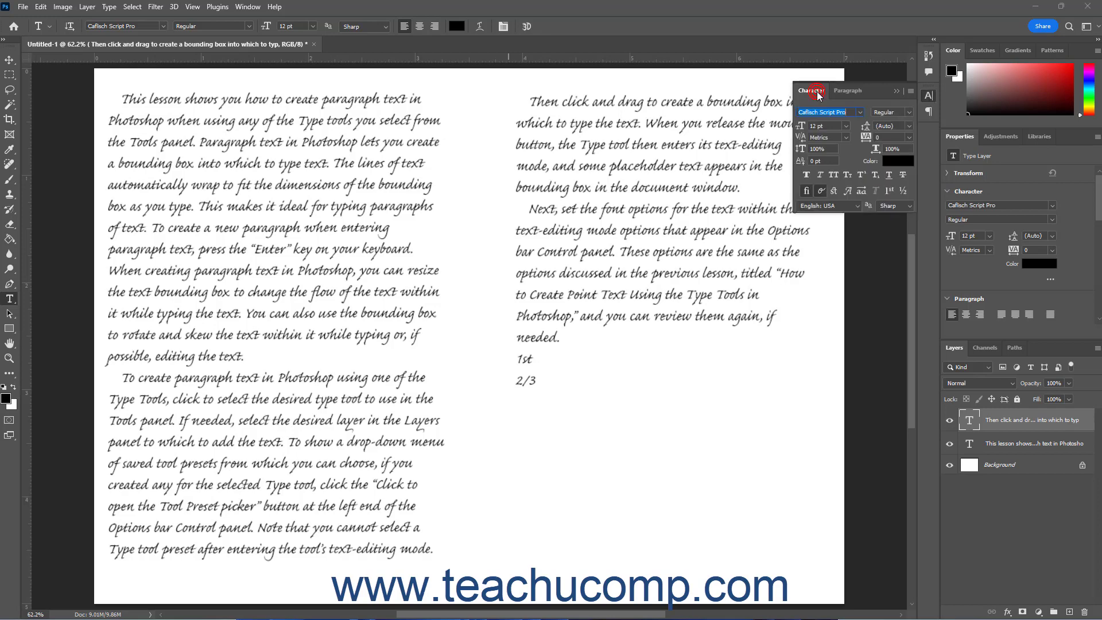
Select all text in the "Then click and drag" text block and set its font to Adobe Garamond Pro.
click(552, 145)
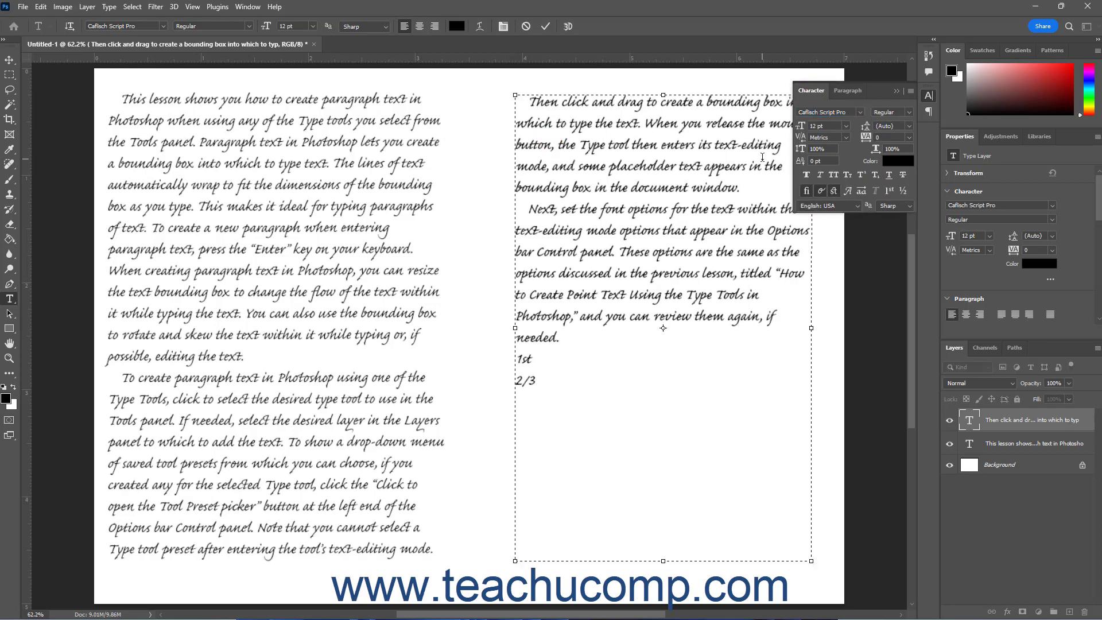
click(132, 7)
click(221, 20)
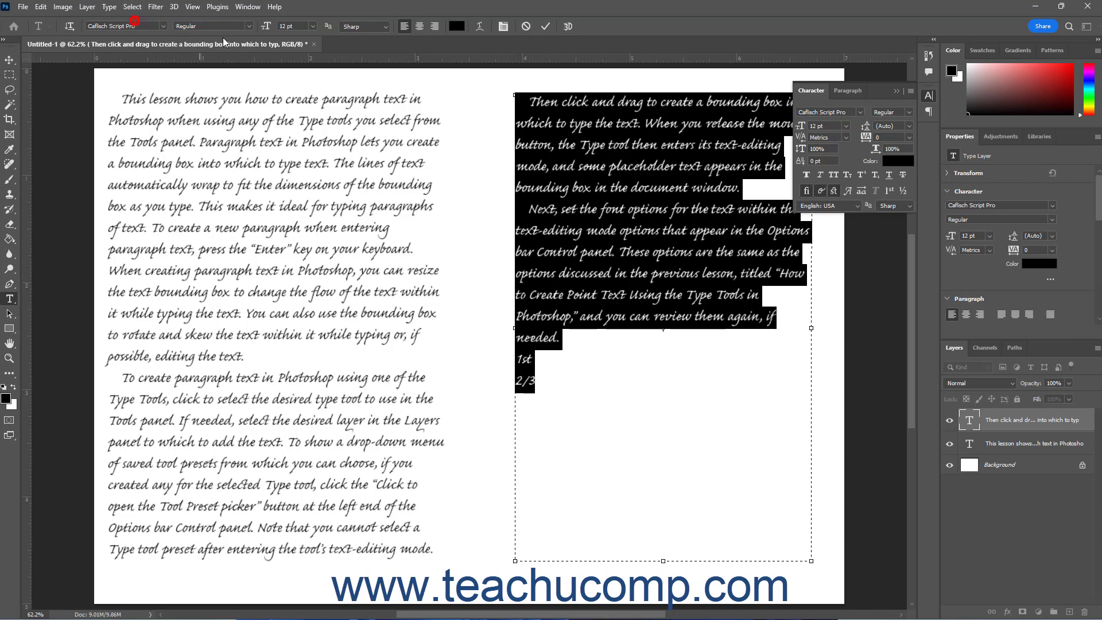
click(860, 113)
click(855, 159)
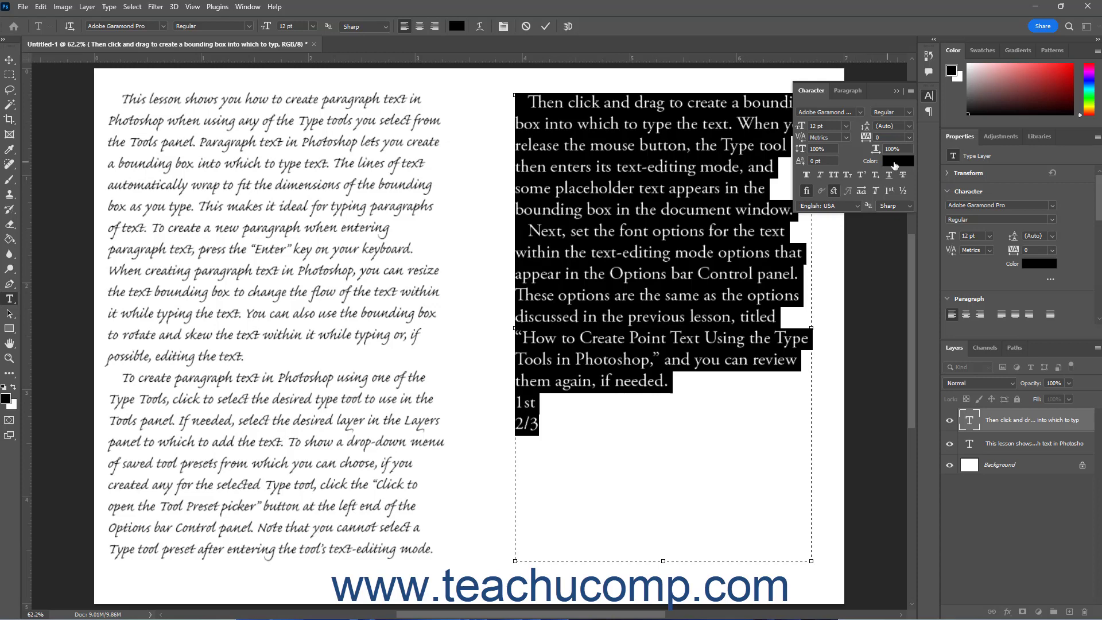
click(908, 114)
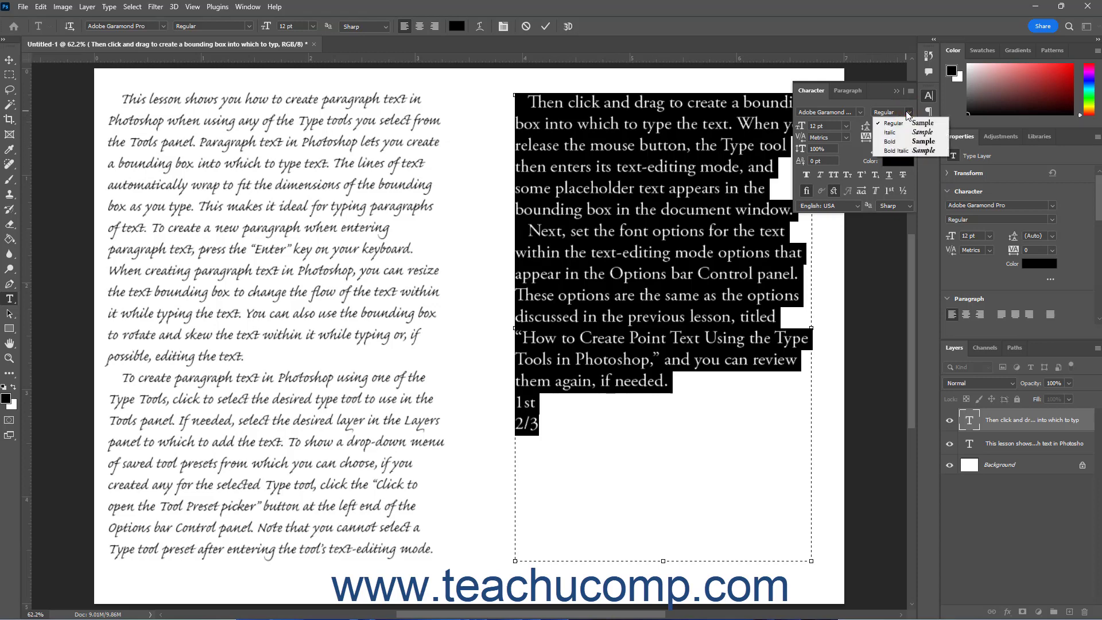
click(908, 114)
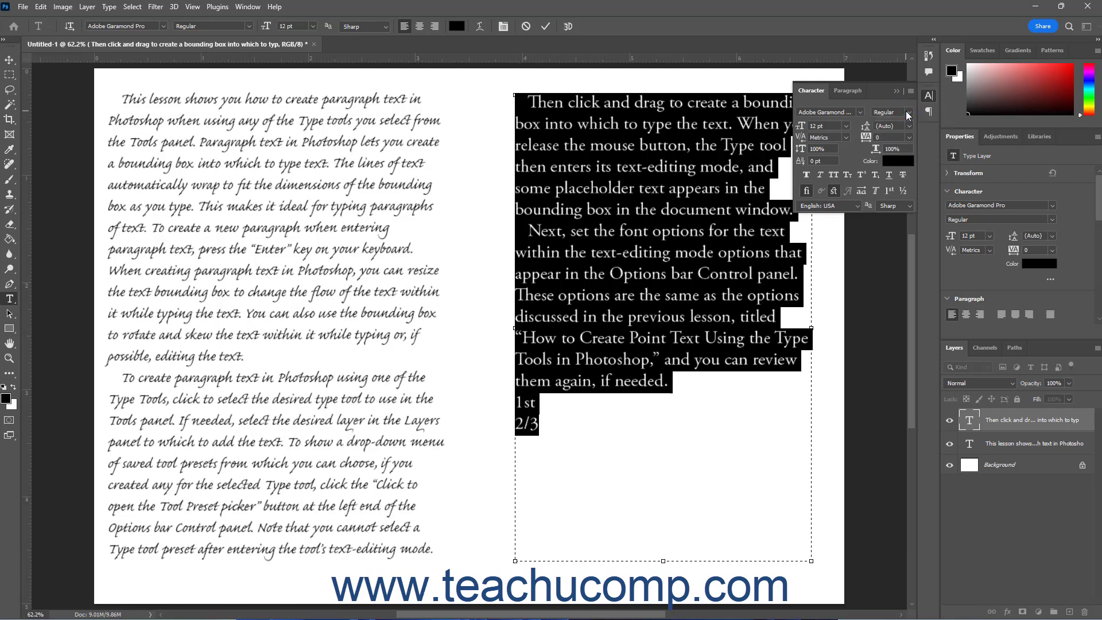
click(845, 126)
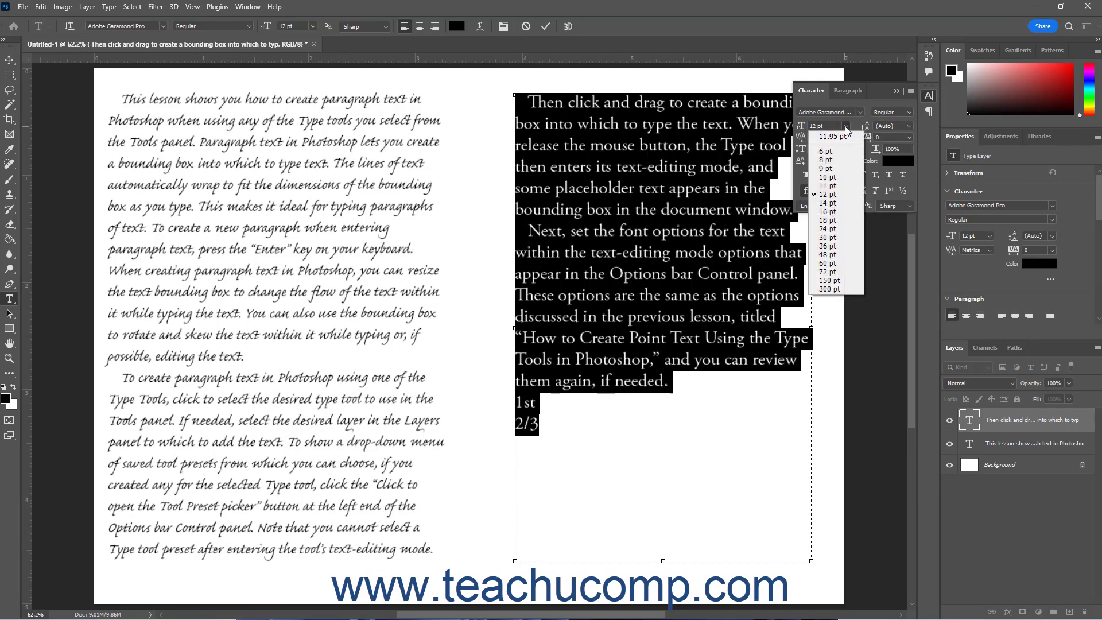
click(846, 129)
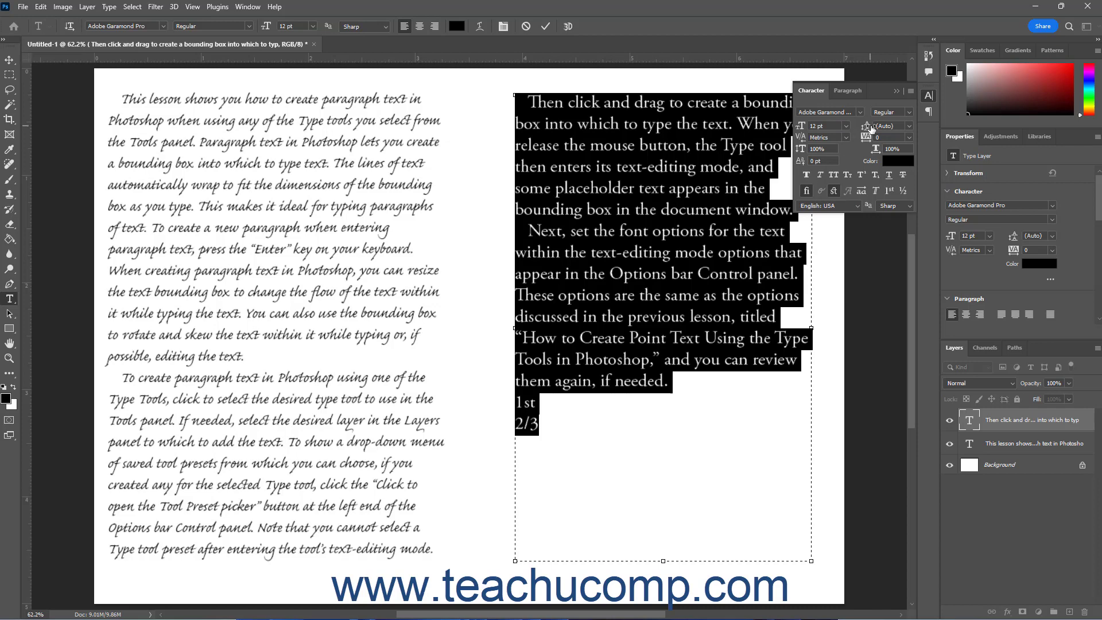
Try 6 pt leading on the selected text, restore it to Auto, and commit the text edits.
click(909, 126)
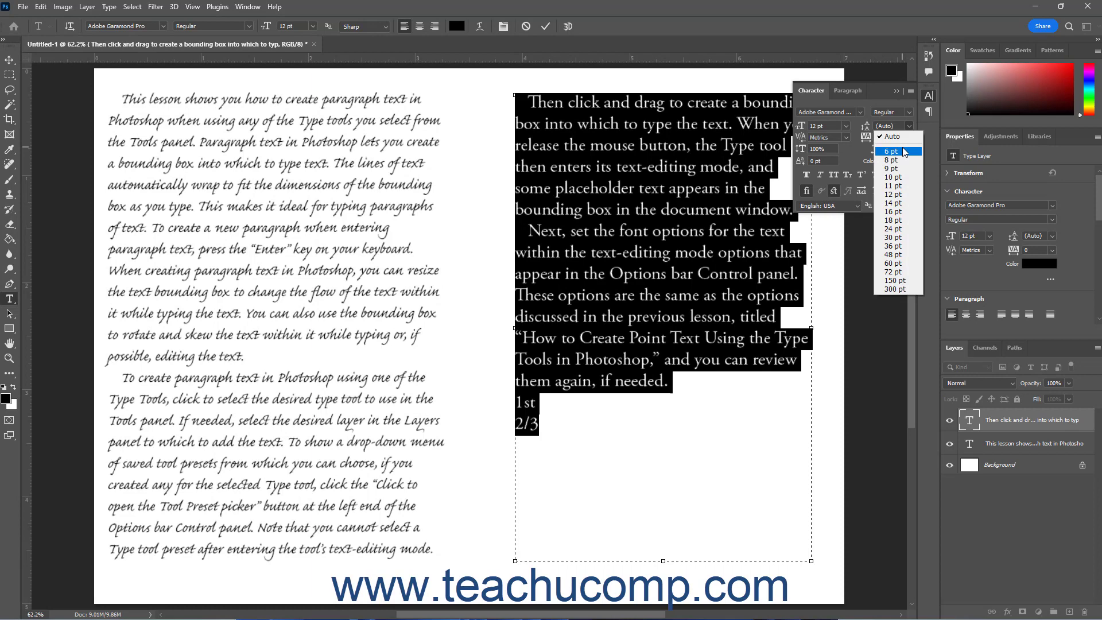
click(903, 152)
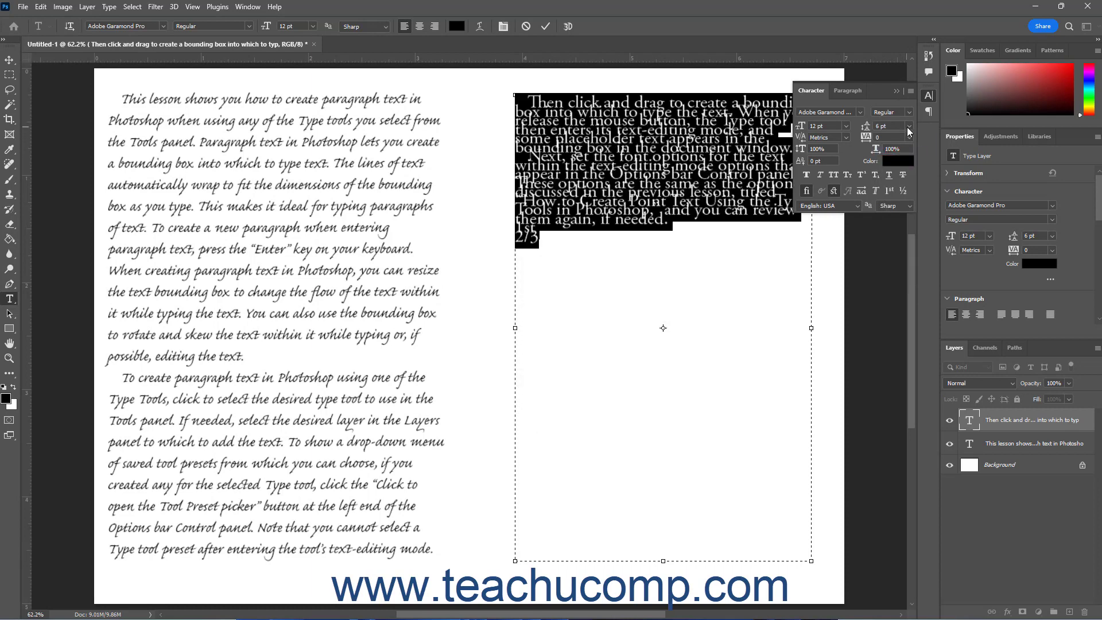
click(908, 126)
click(897, 140)
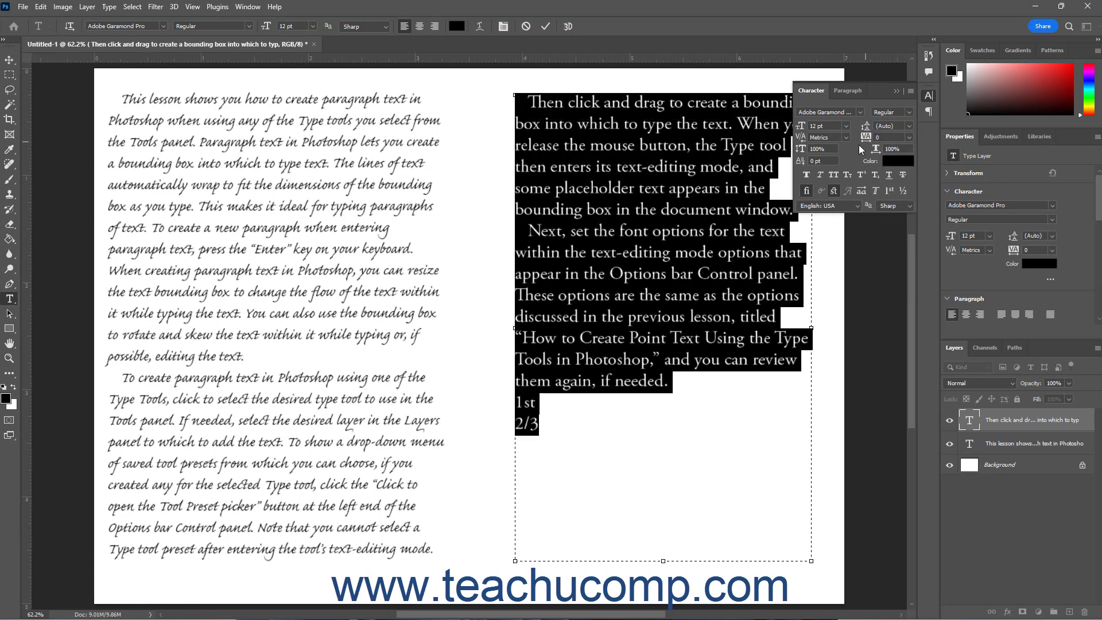
click(546, 28)
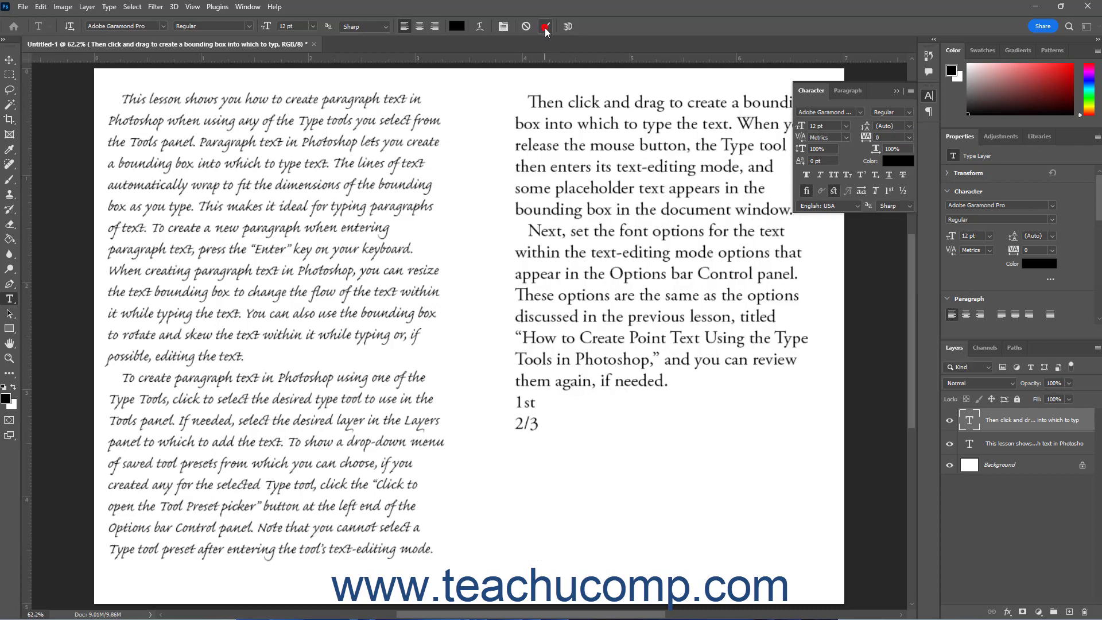
Try a kerning of 10 between the T and o of "To create paragraph text" and set it to 0.
click(184, 382)
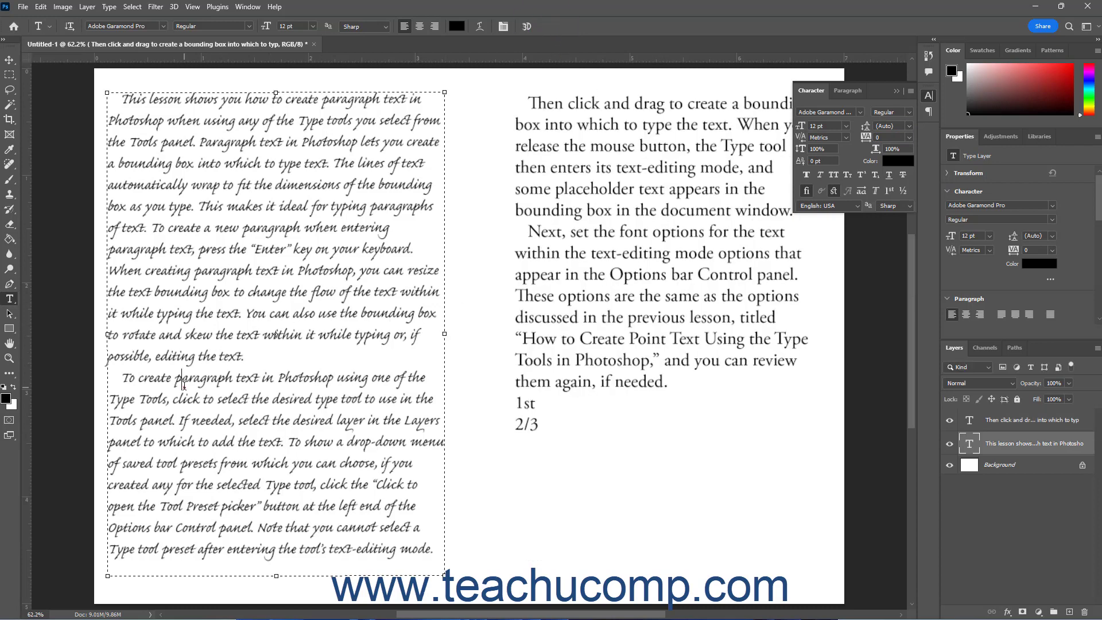
click(128, 378)
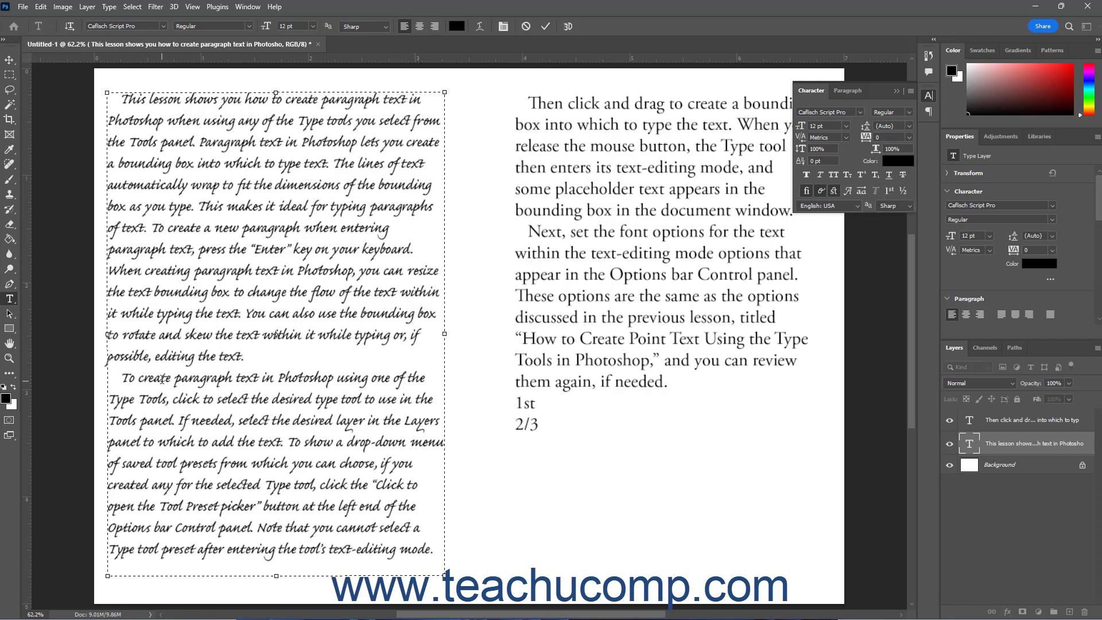
click(846, 138)
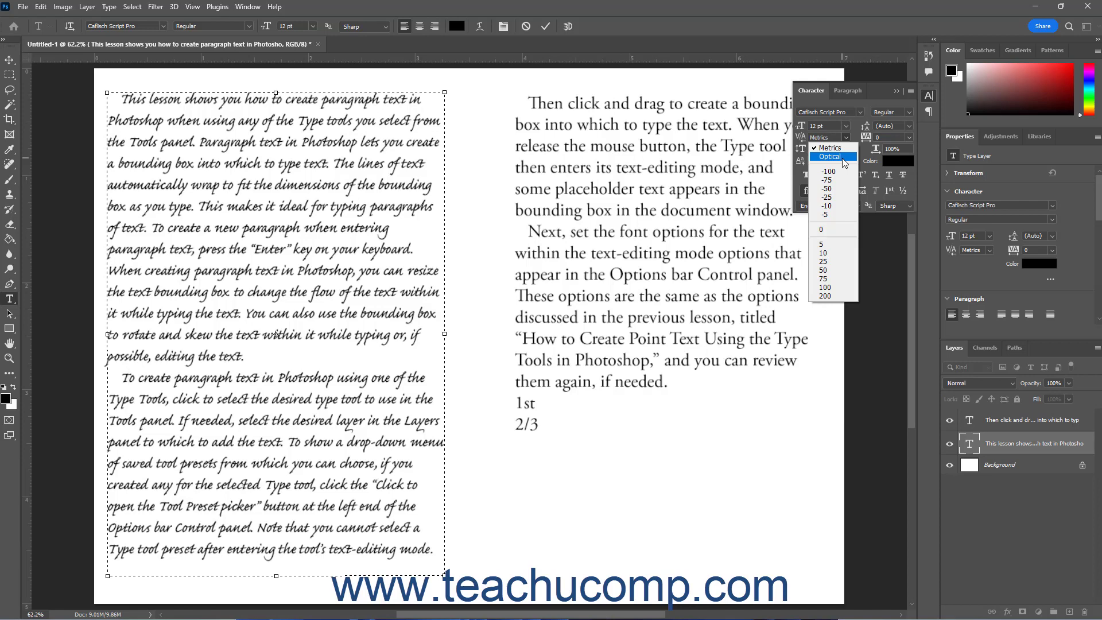
click(833, 253)
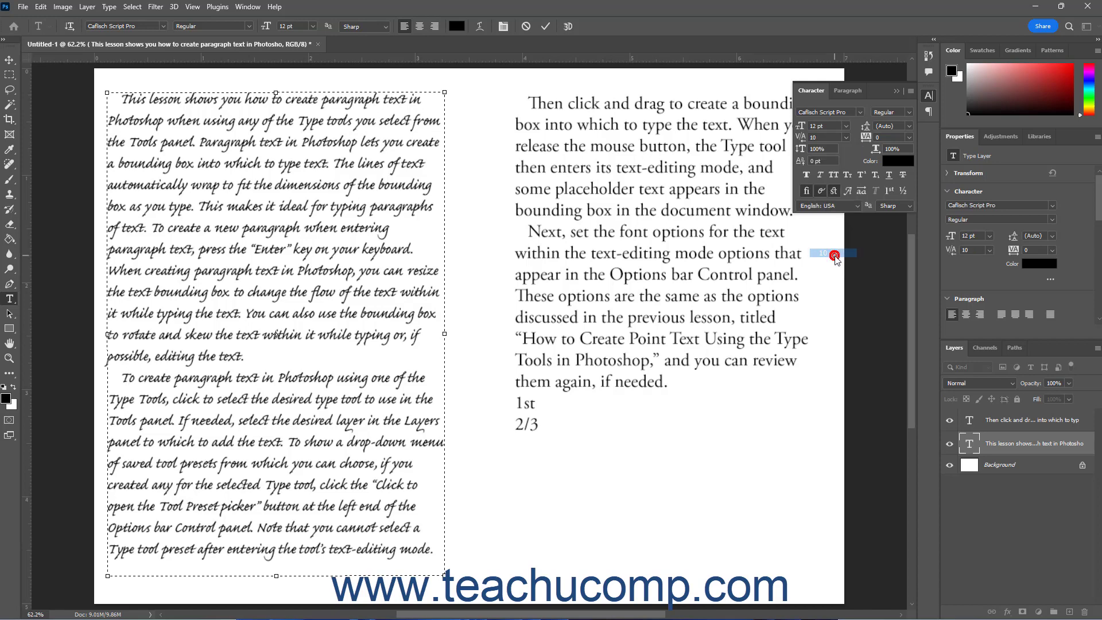
click(846, 136)
click(845, 164)
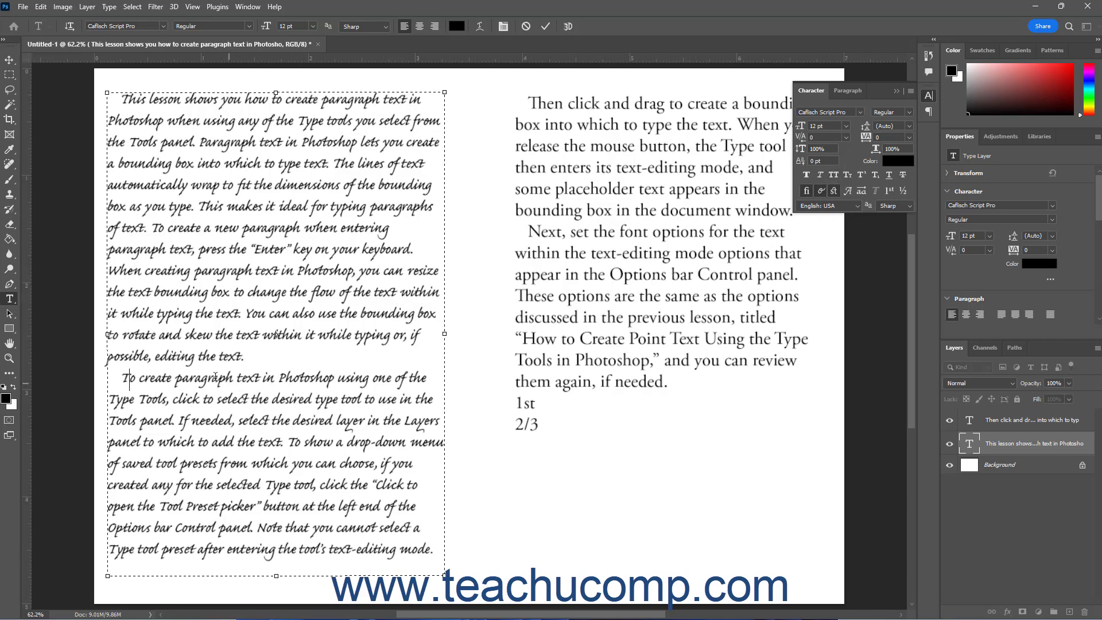
Select the line "To create paragraph text in Photoshop using one of the", try tracking of 10, and reset it to 0.
click(112, 380)
drag(121, 379, 476, 387)
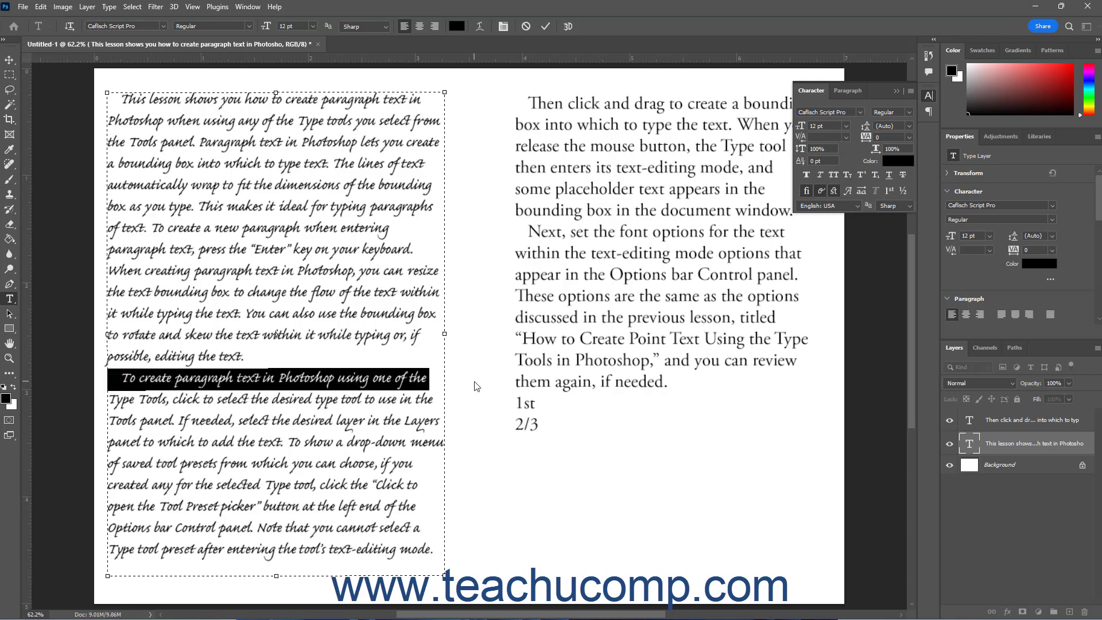
click(910, 139)
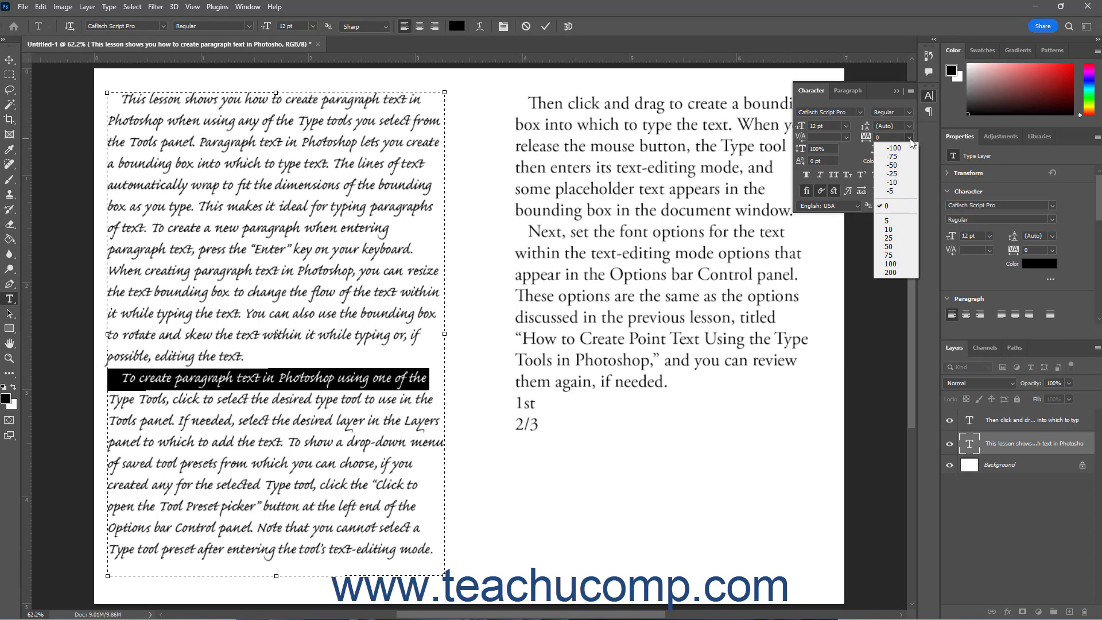
click(889, 230)
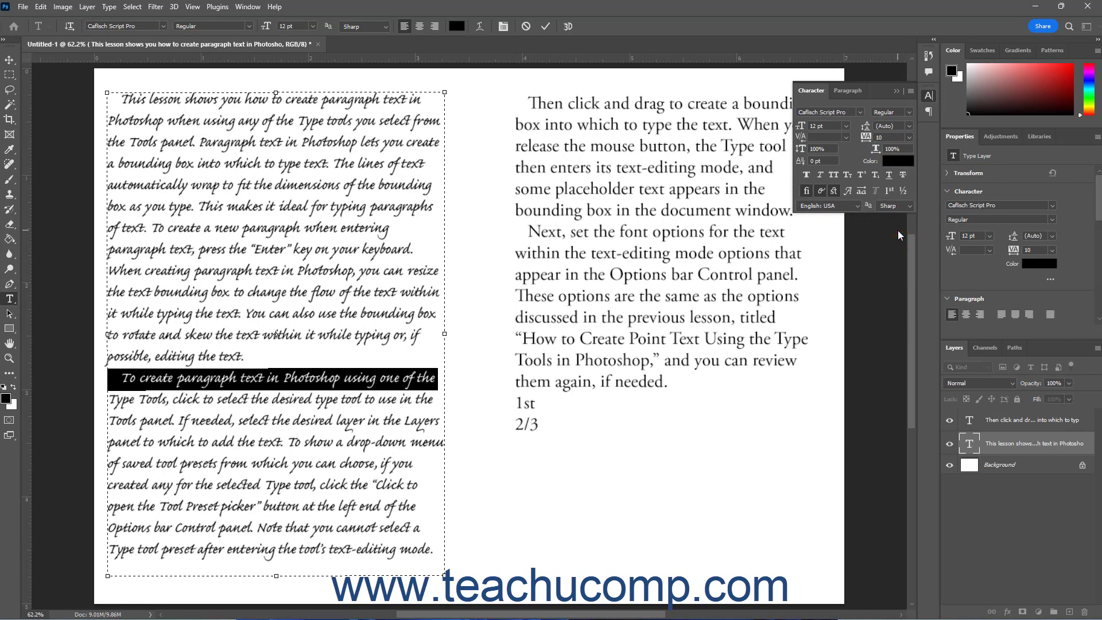
click(908, 136)
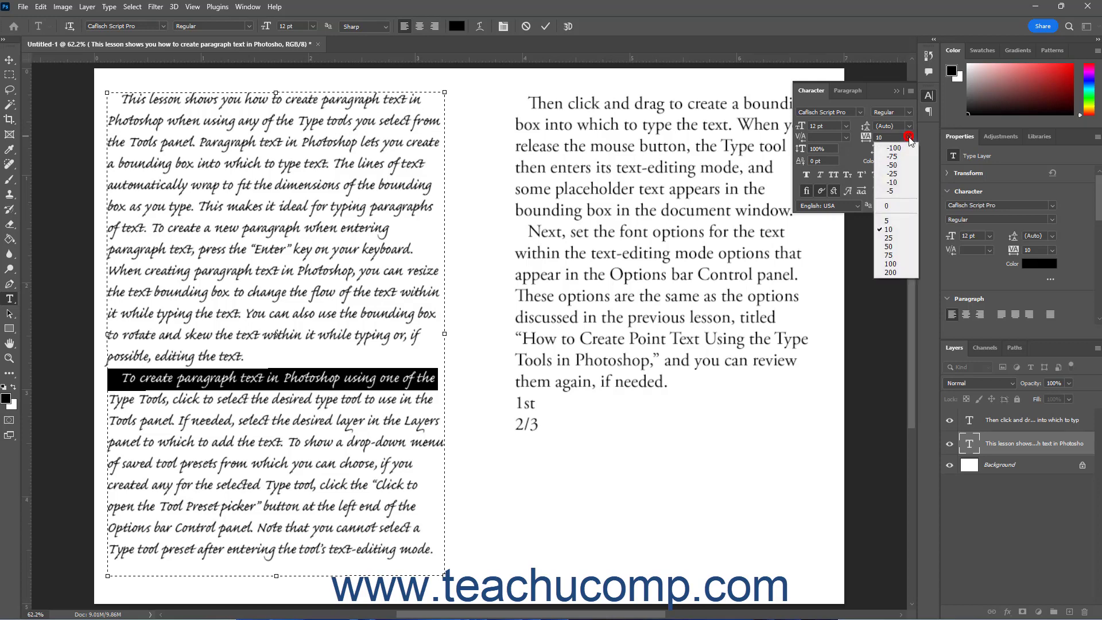
click(899, 194)
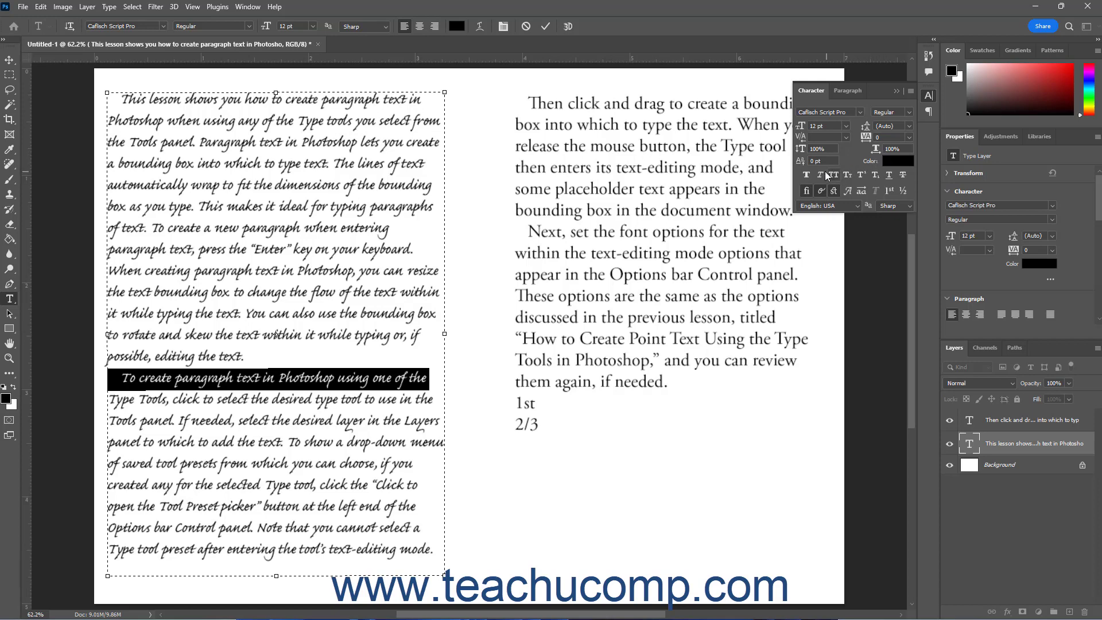
Try a vertical scale of 150% on the selected line and restore it to 100%.
click(821, 149)
key(BackSpace)
key(BackSpace)
text(50)
key(Return)
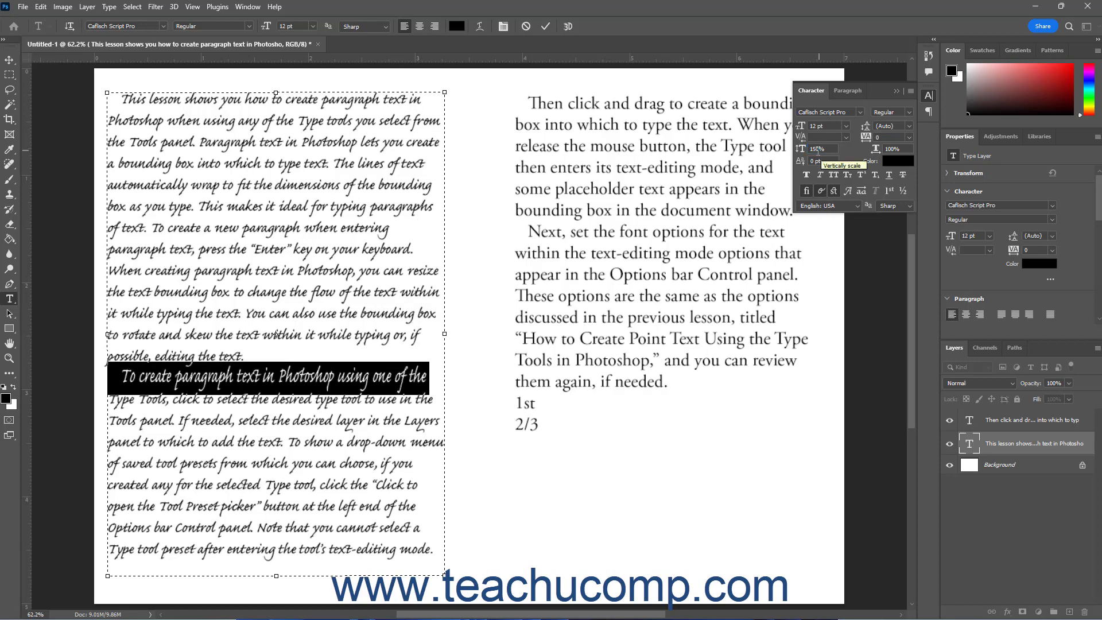
click(816, 149)
text(0)
key(Return)
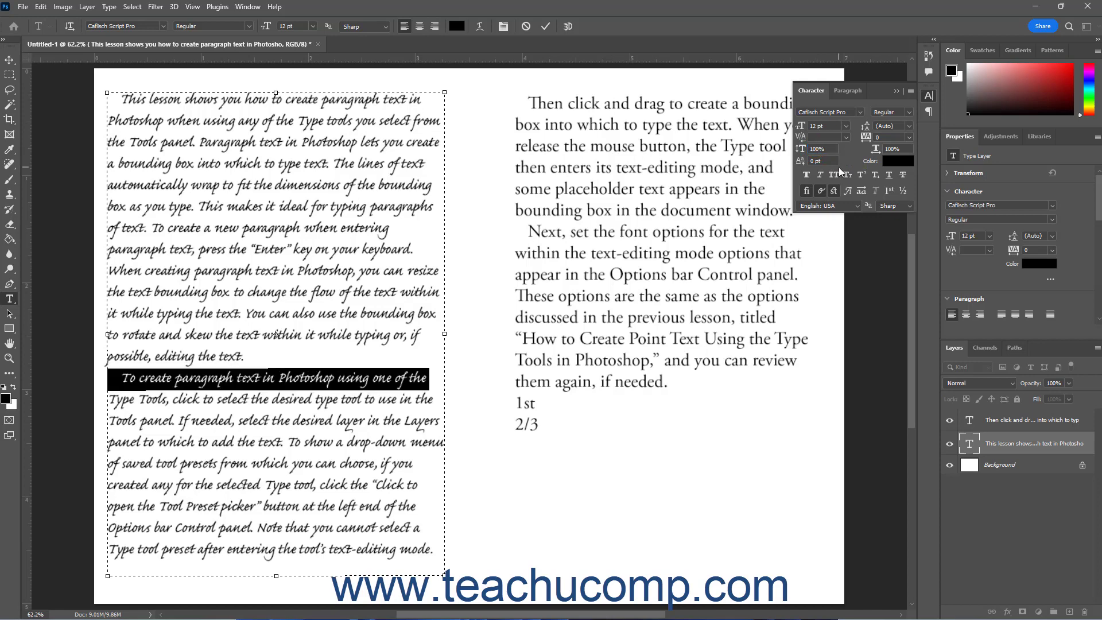
Try a horizontal scale of 150% on the selected line and restore it to 100%.
click(892, 149)
key(BackSpace)
text(5)
key(Return)
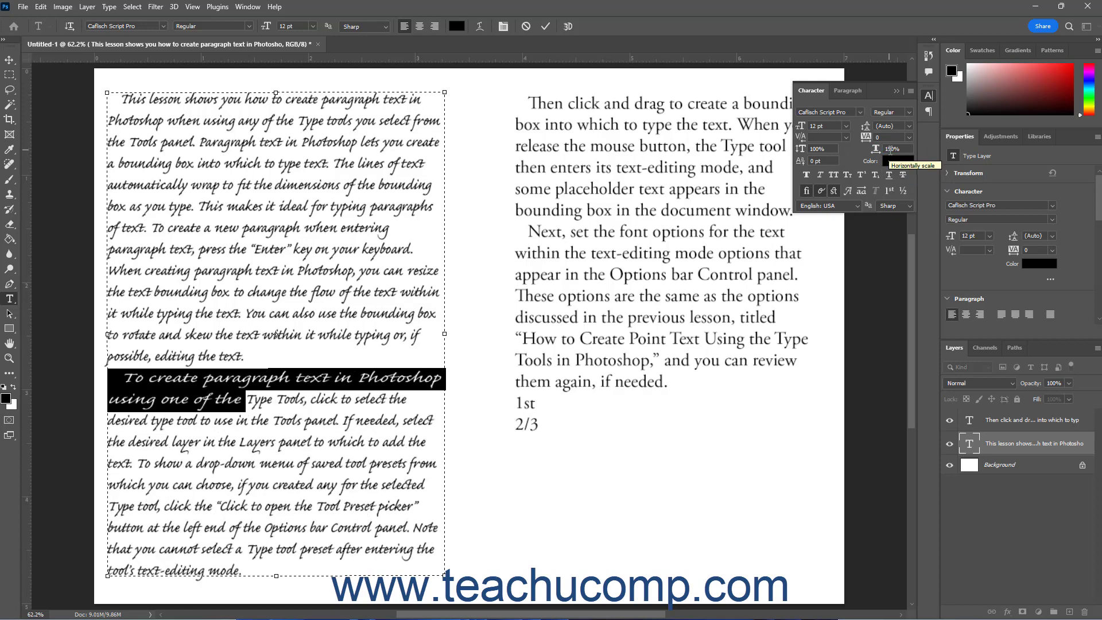
click(890, 148)
key(BackSpace)
text(0)
key(Return)
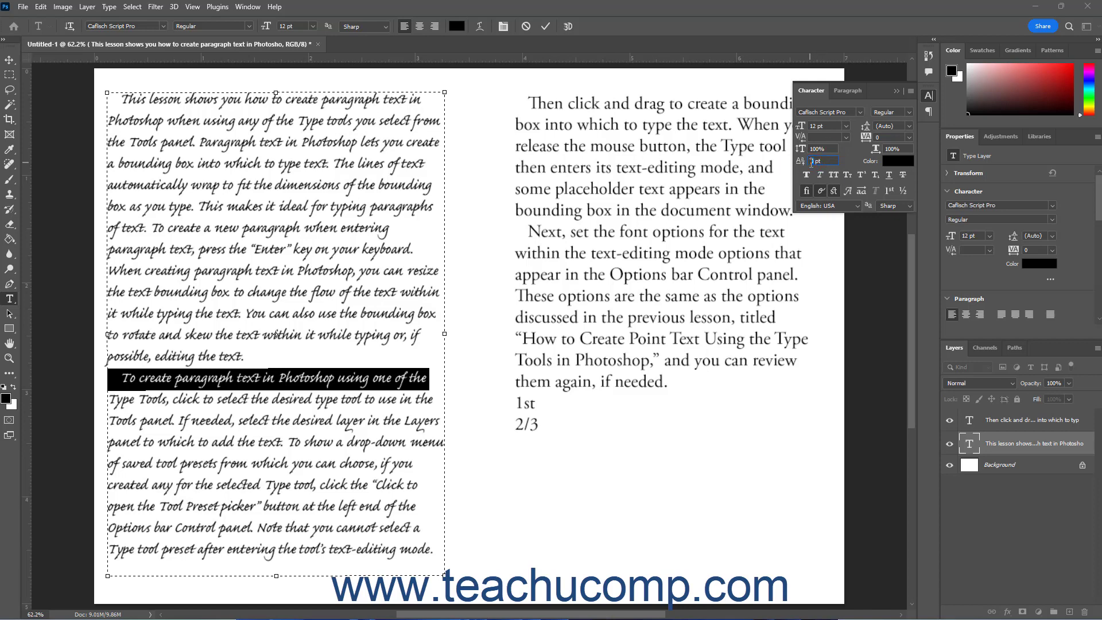
Try baseline shifts of 10 pt and -10 pt on the selected line and reset the shift to 0 pt.
text(10)
key(Return)
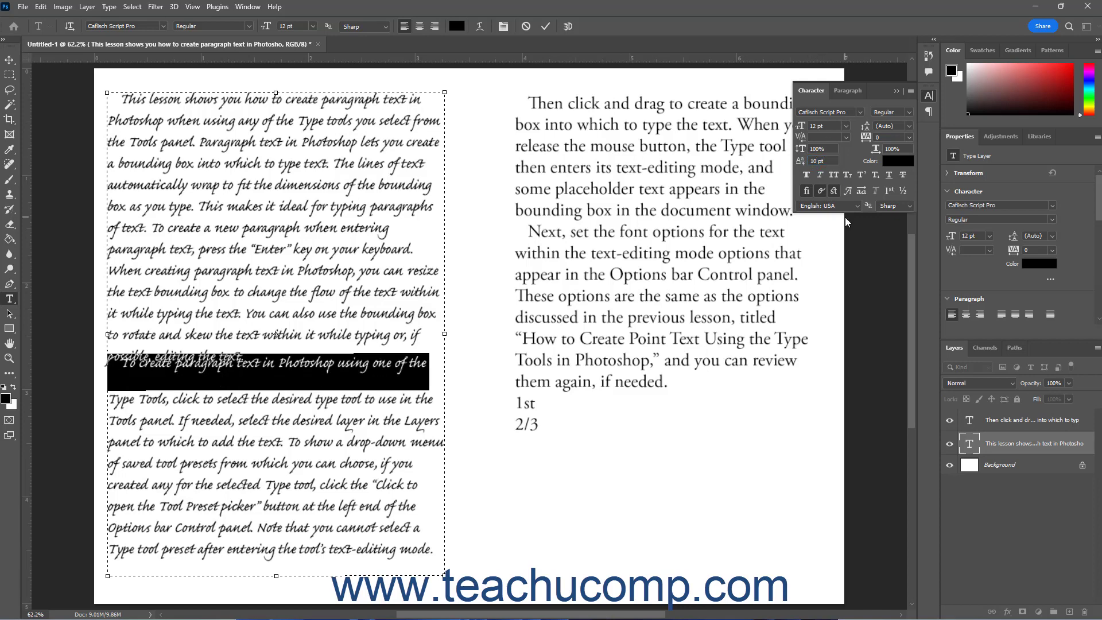
click(811, 161)
text(-)
key(Return)
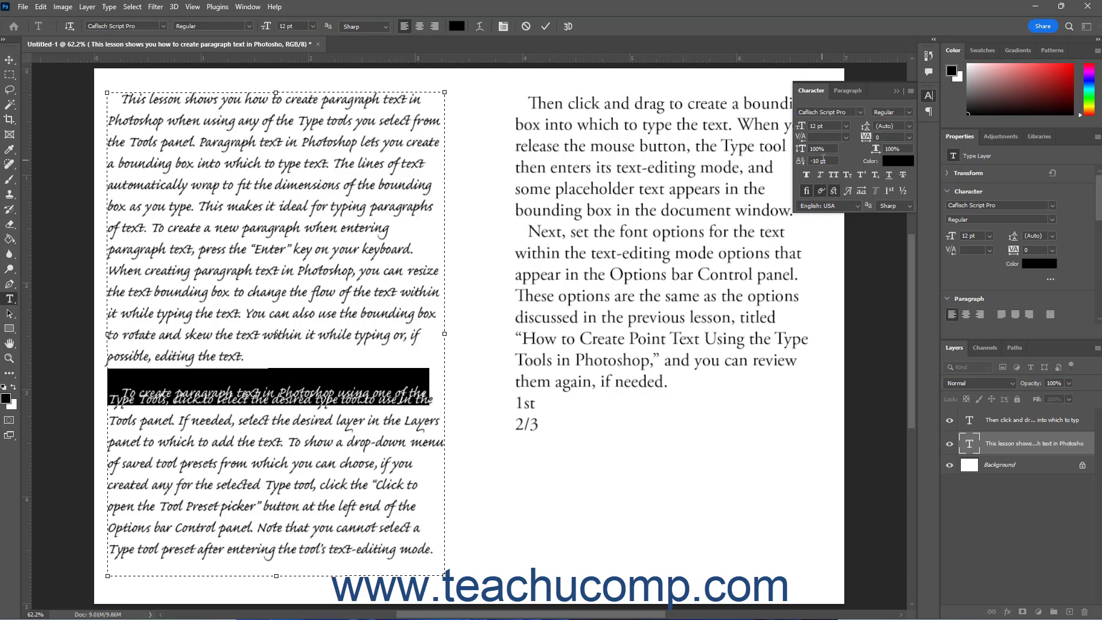
click(799, 162)
text(0)
key(Return)
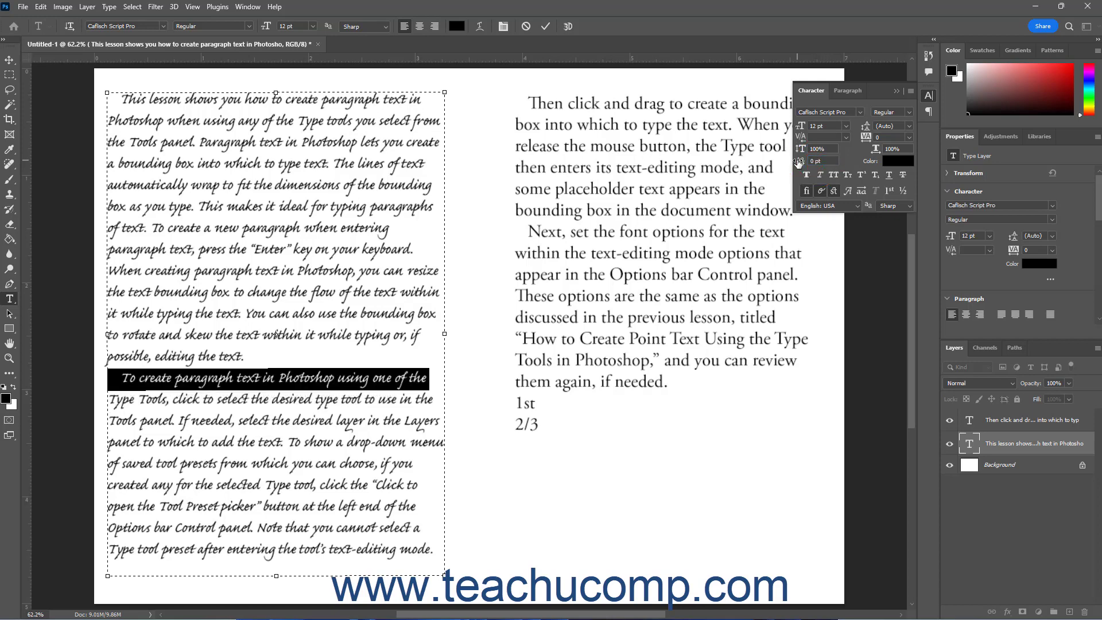
Try a red text color, e00c0c, on the selected line and cancel back to black.
click(896, 164)
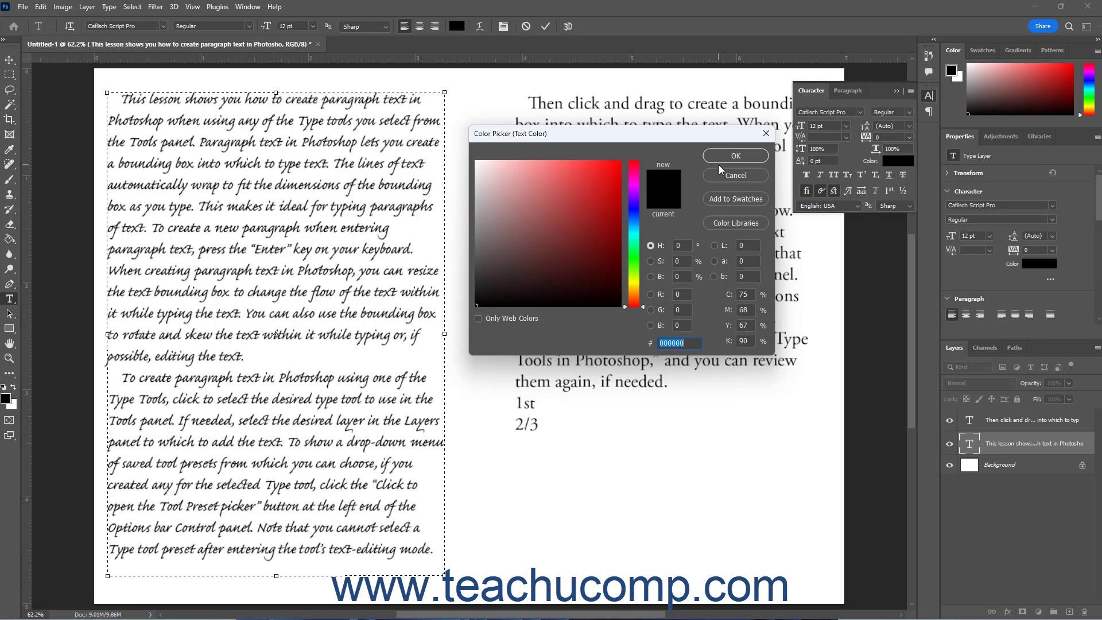
click(613, 178)
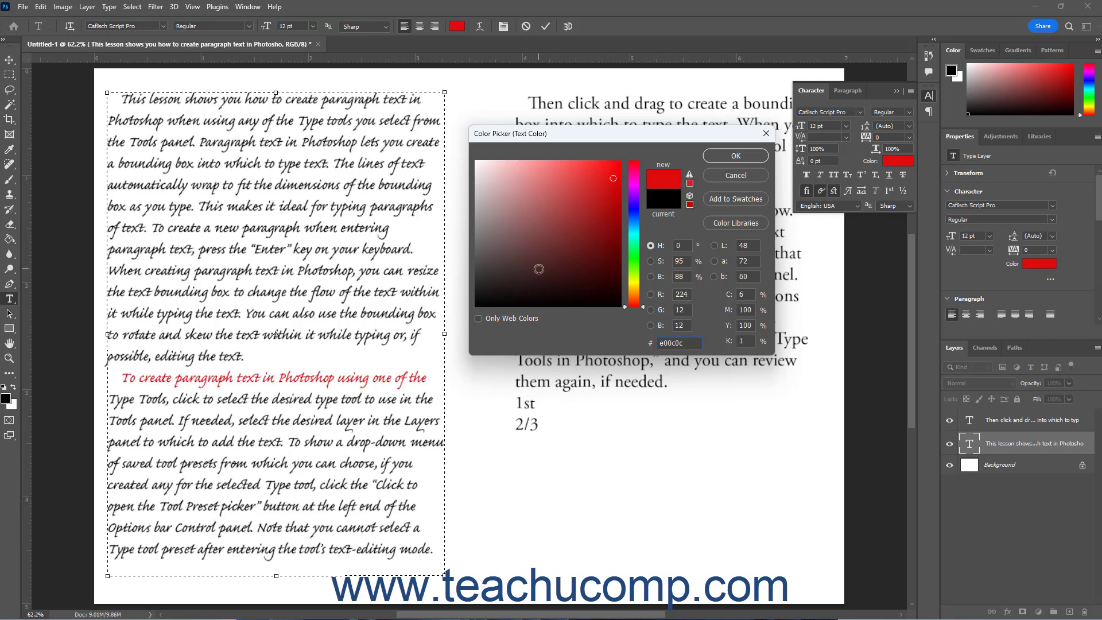
click(661, 202)
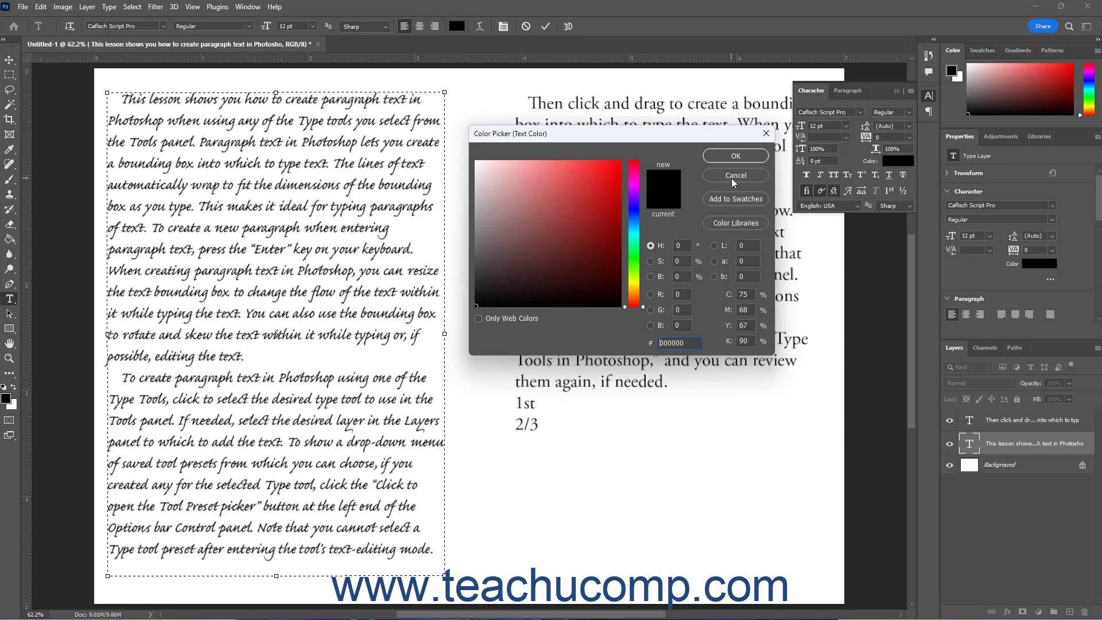
click(732, 180)
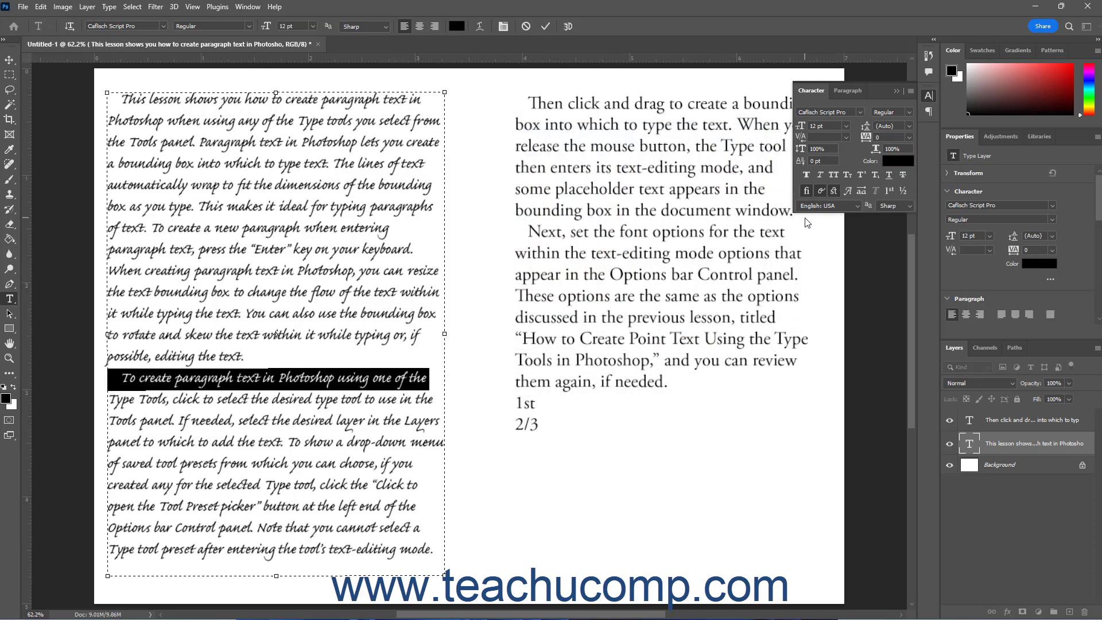
Try faux bold and faux italic on the selected line, turning each off again.
click(808, 177)
click(809, 177)
click(820, 177)
click(821, 176)
Try all caps and small caps on the selected line, turning each off again.
click(838, 174)
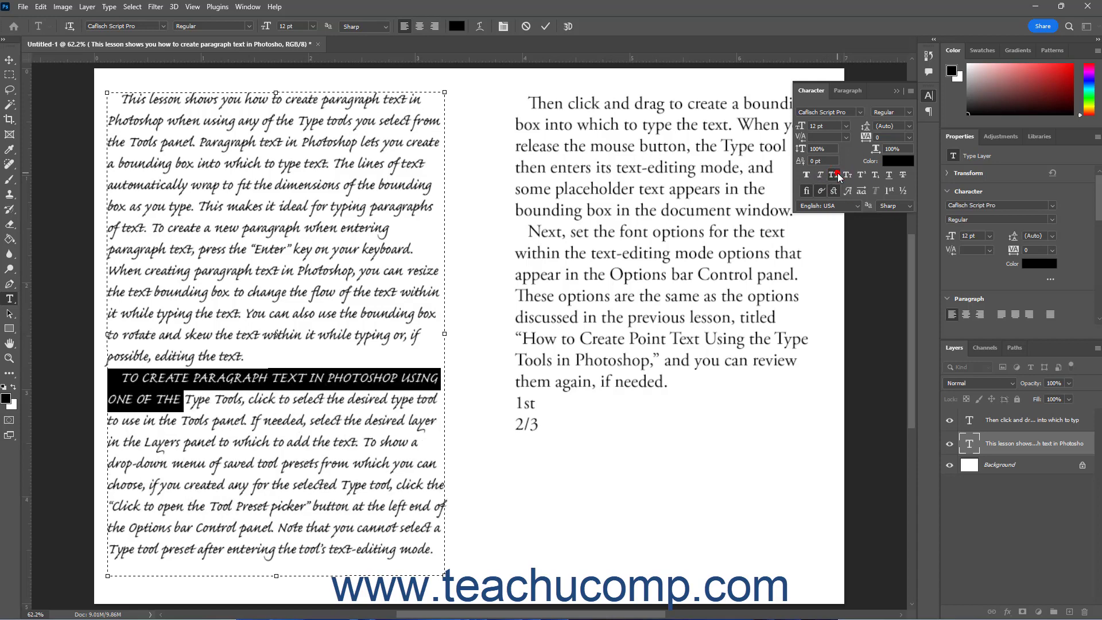
click(838, 174)
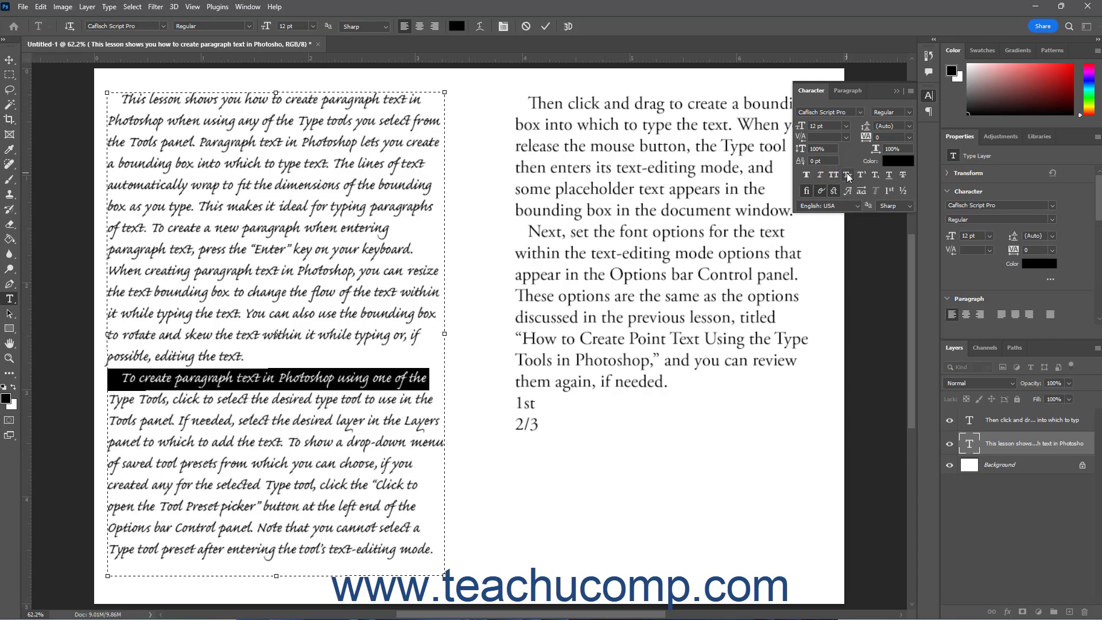
click(847, 174)
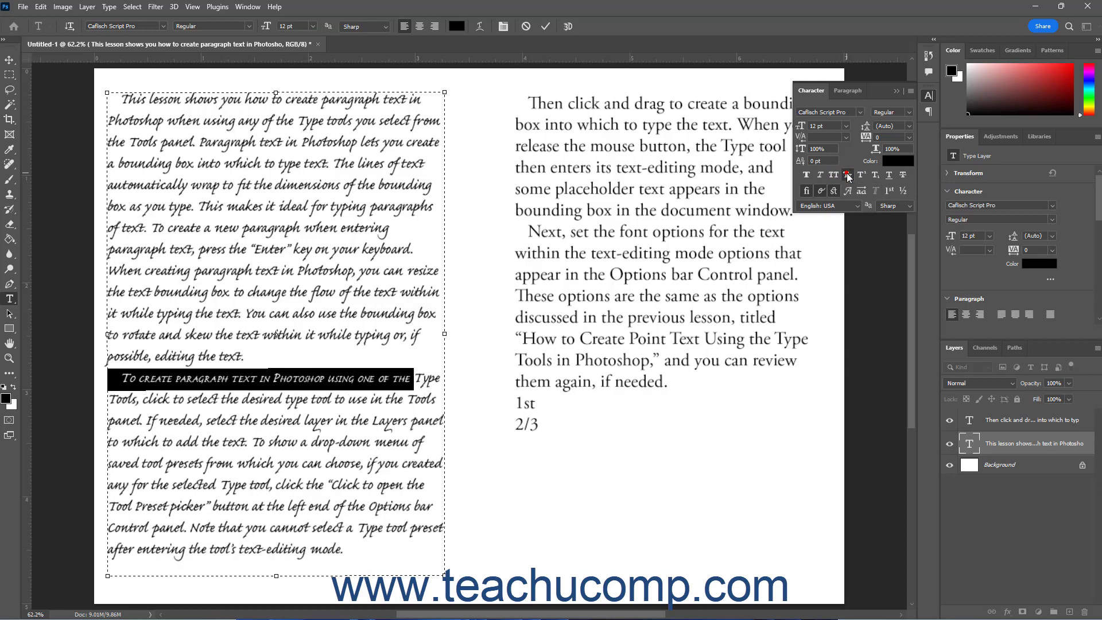
click(848, 174)
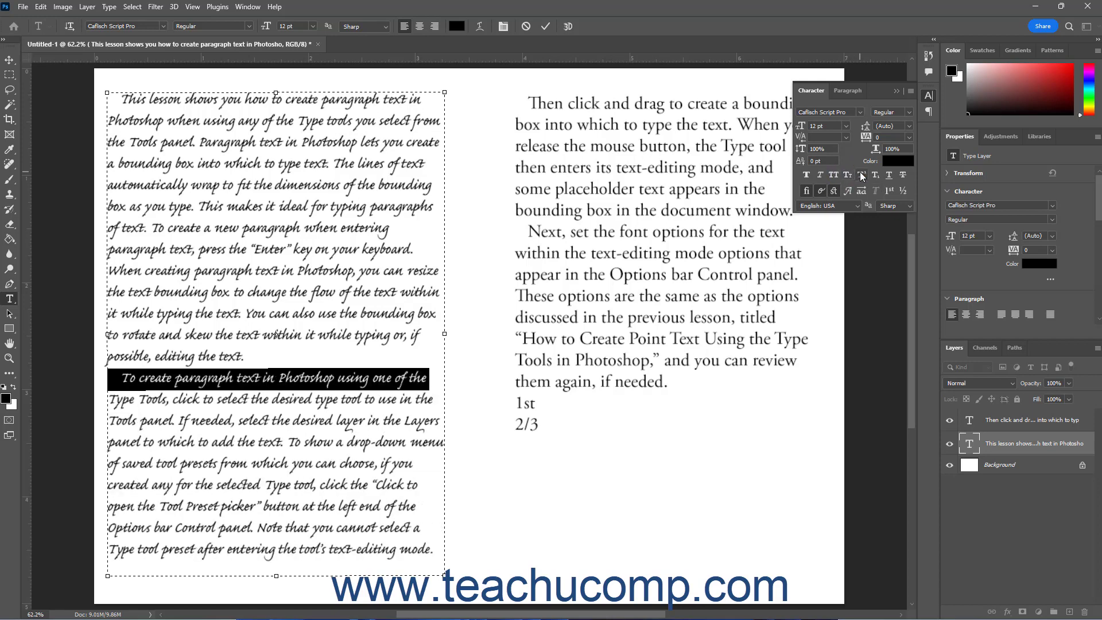
Try superscript and subscript on the selected line, turning each off again.
click(861, 175)
click(861, 176)
click(876, 175)
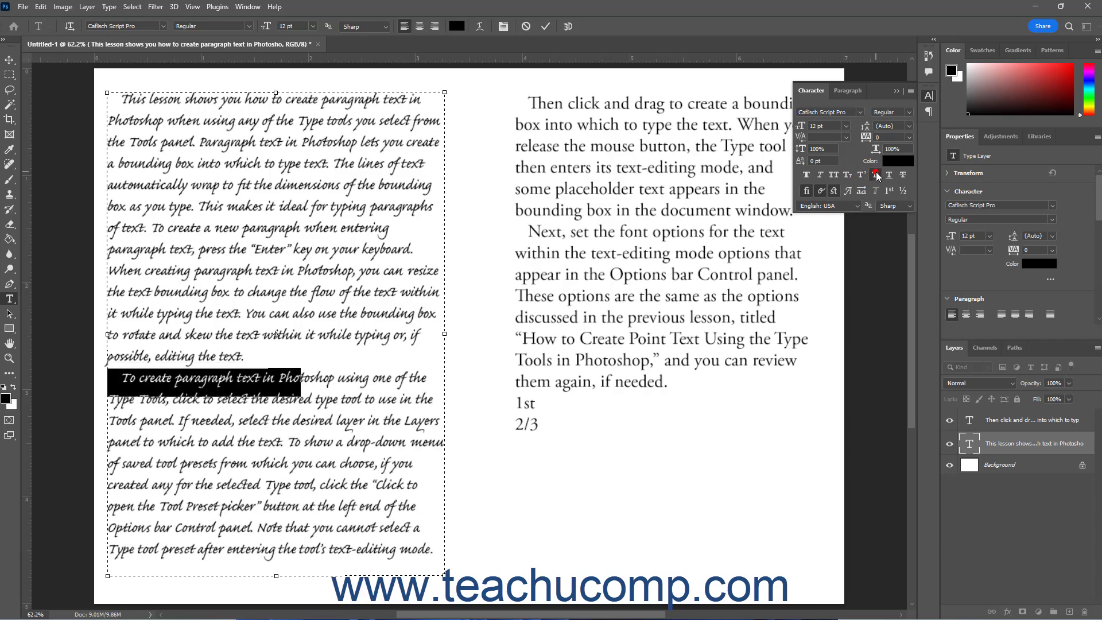
click(876, 175)
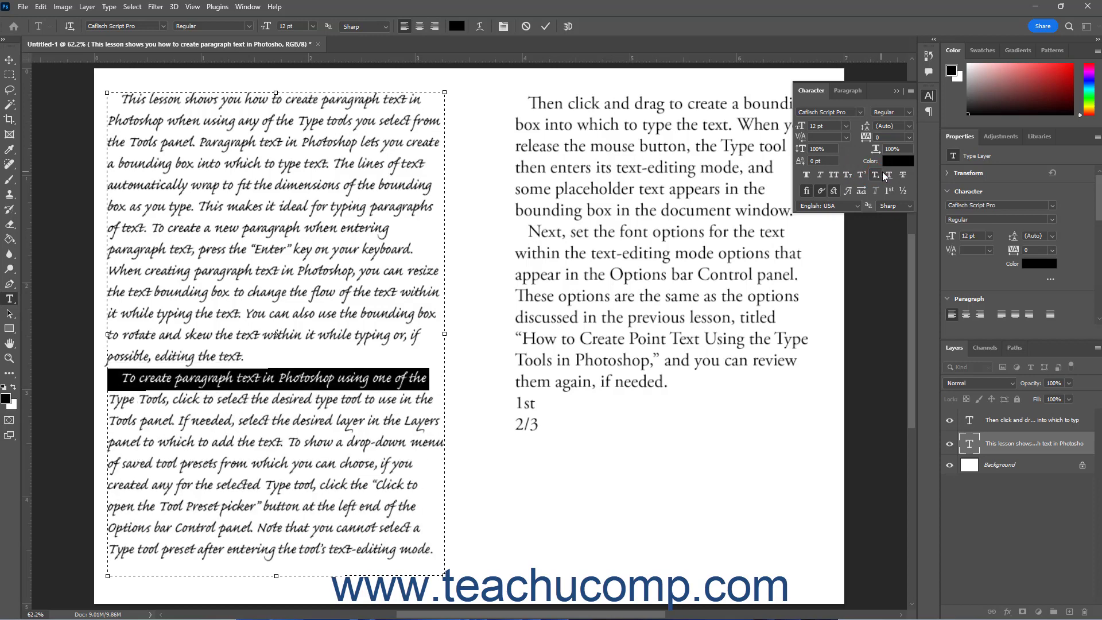
Try underline and strikethrough on the selected line, turning each off again.
click(888, 175)
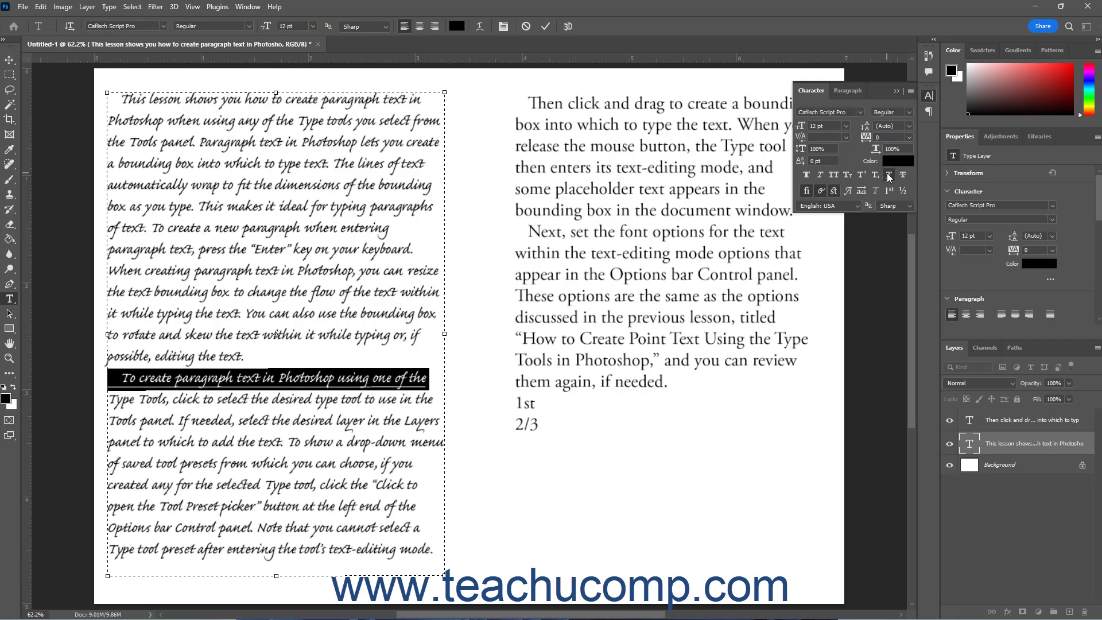
click(888, 175)
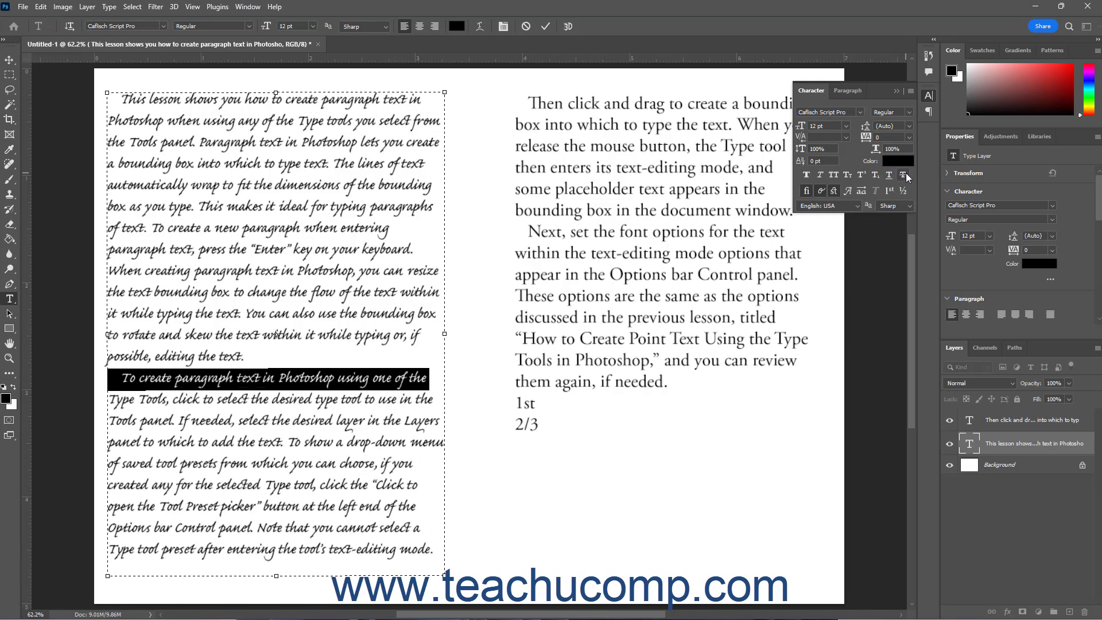
click(905, 175)
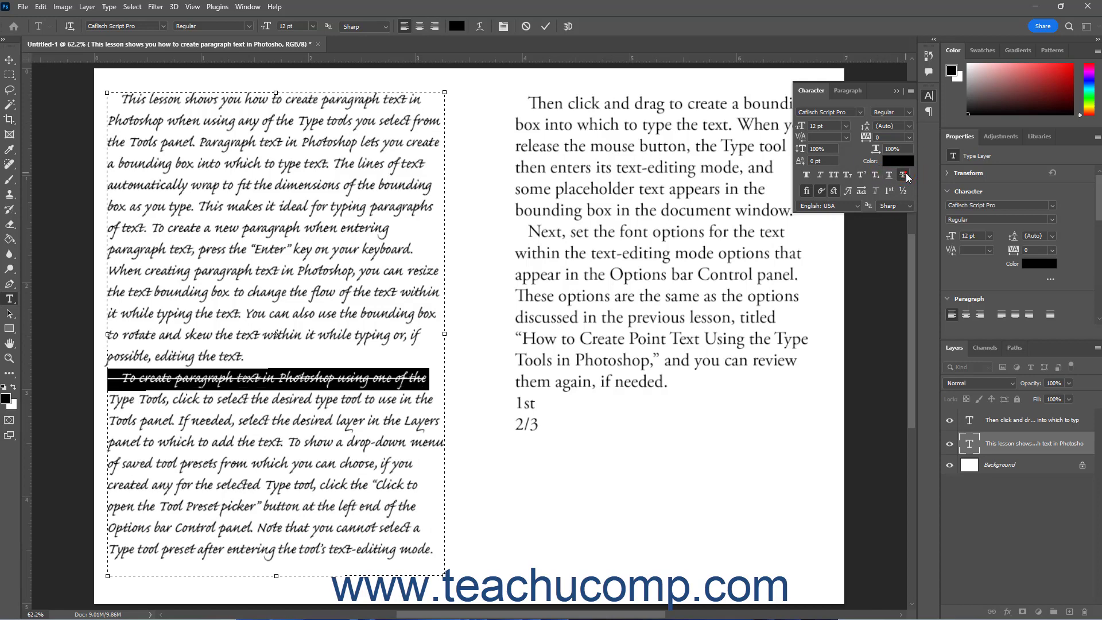
click(904, 175)
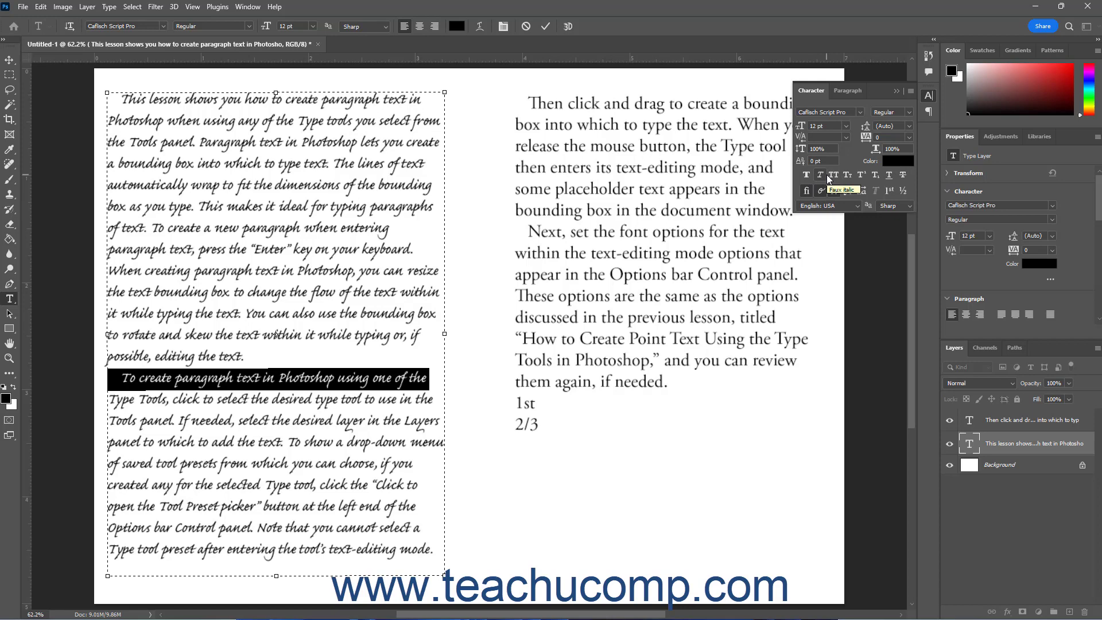
Look through the font styles offered for Caflisch Script Pro without changing the style.
click(910, 112)
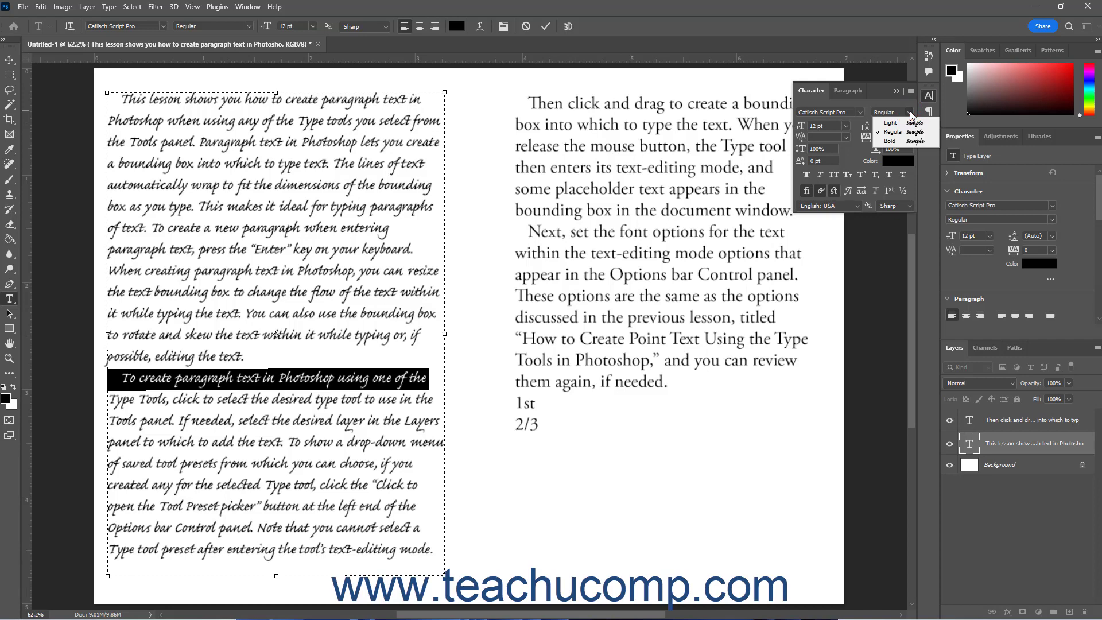
click(910, 112)
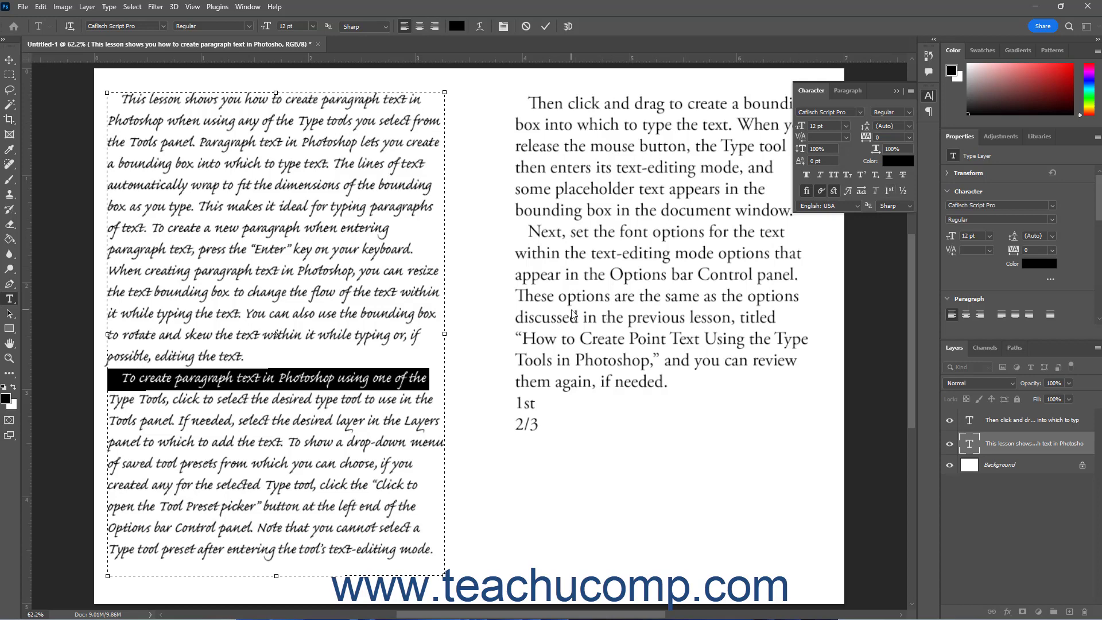
Select all text in the first text box, toggle standard ligatures off and back on, and turn contextual alternates off.
key(ctrl+a)
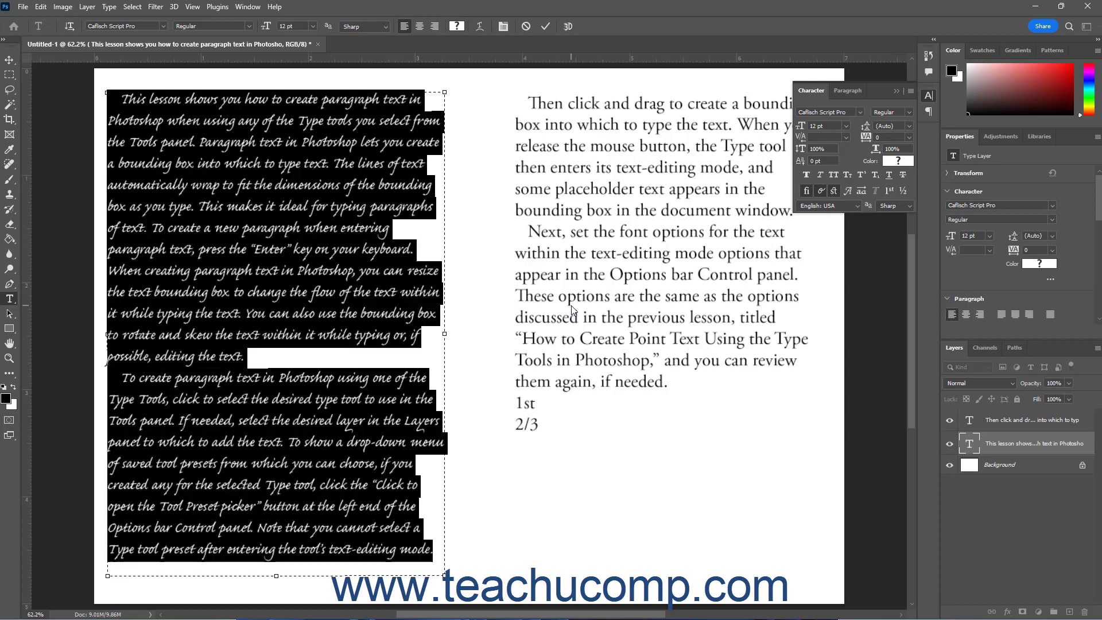
click(809, 193)
click(809, 193)
click(822, 191)
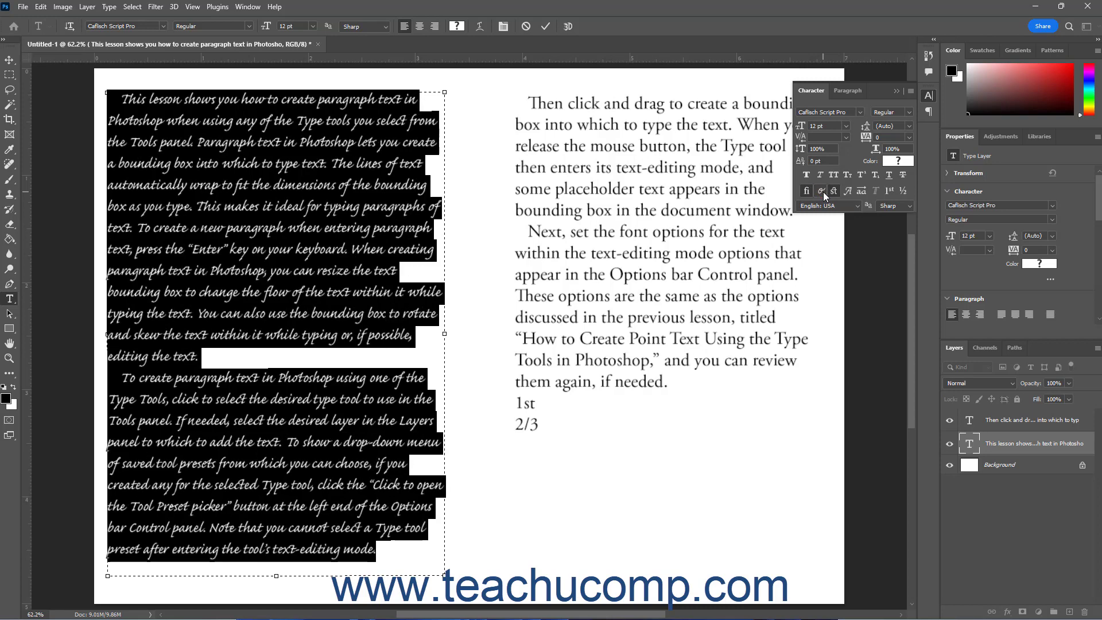
click(822, 191)
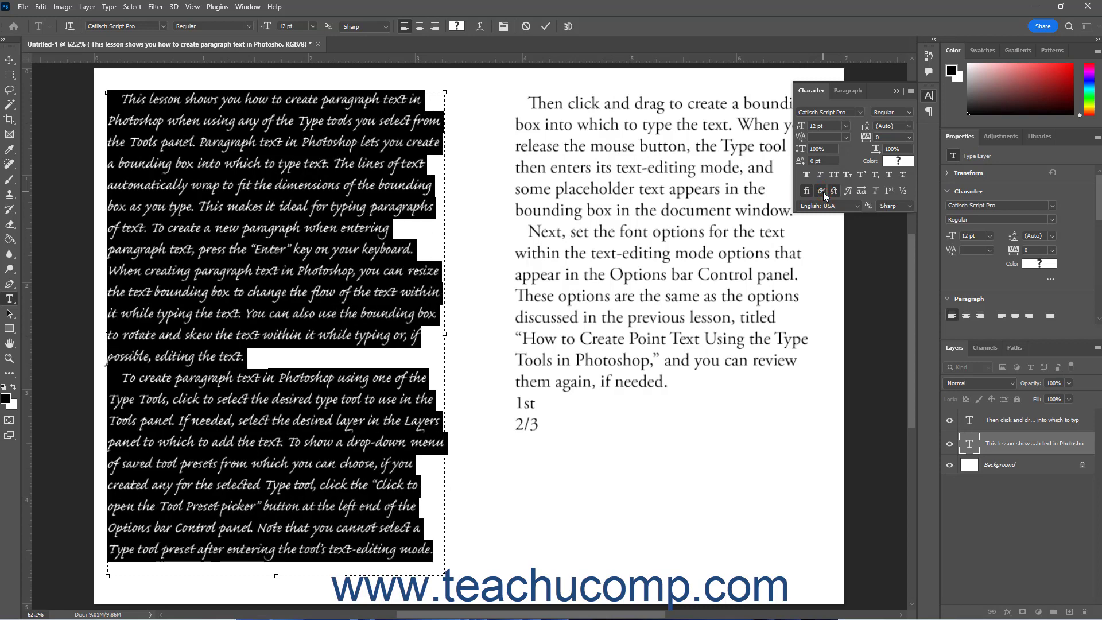
click(822, 192)
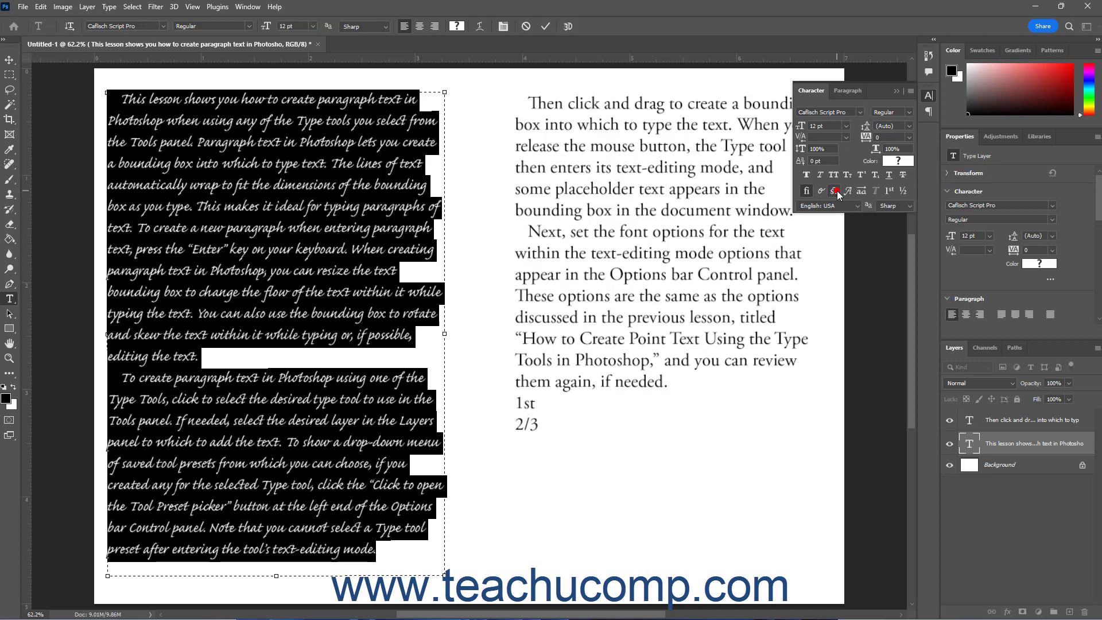
Try toggling discretionary ligatures and swash on the selected text, leave swash off, and commit the text edit.
click(836, 190)
click(850, 190)
click(849, 191)
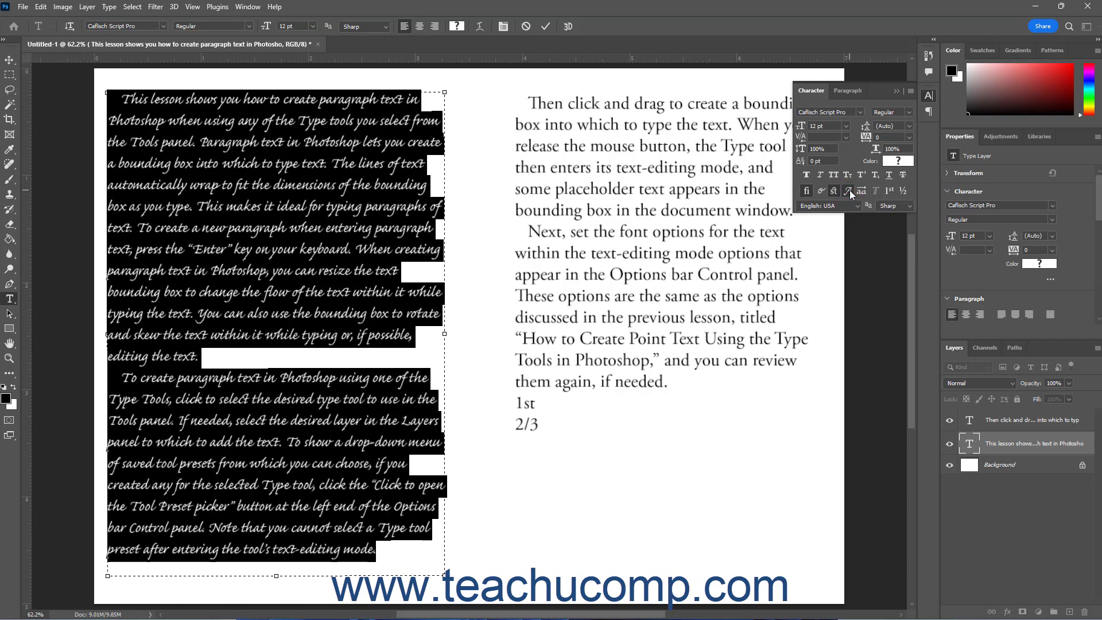
click(850, 191)
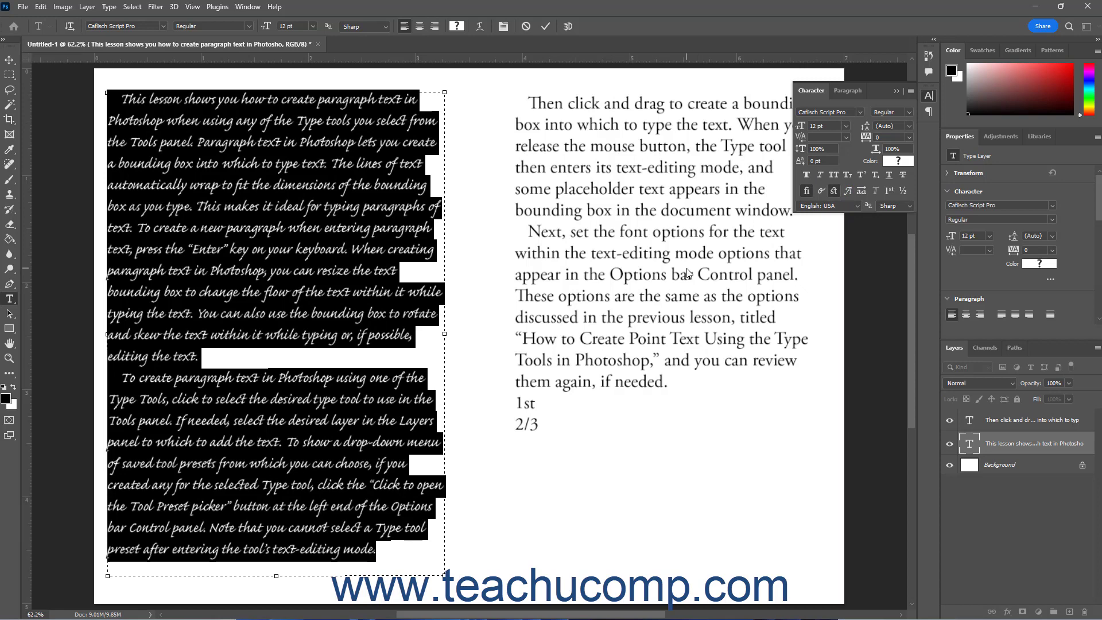
key(ctrl+Return)
Select the two paragraphs beginning "Then click and drag" and try stylistic alternates, turning them off again.
drag(708, 381, 520, 98)
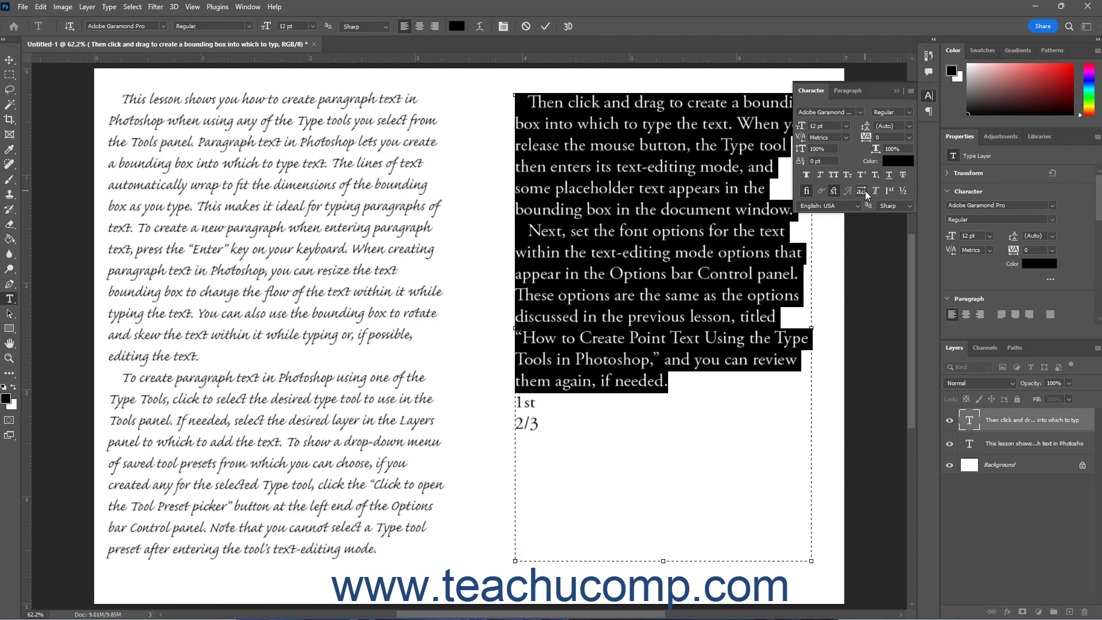
click(865, 191)
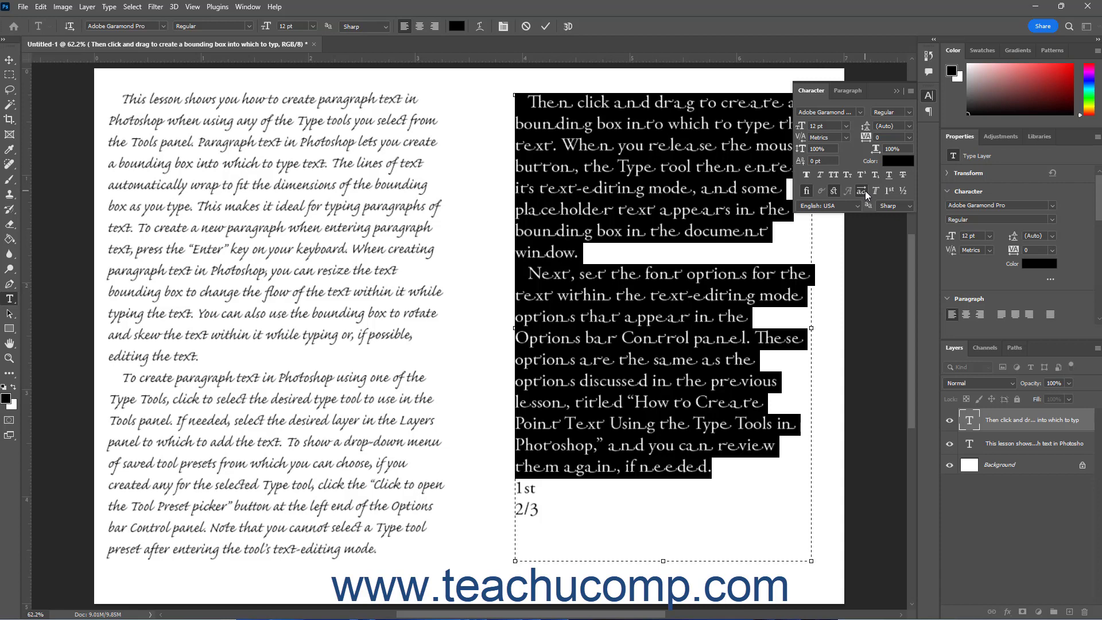
click(865, 191)
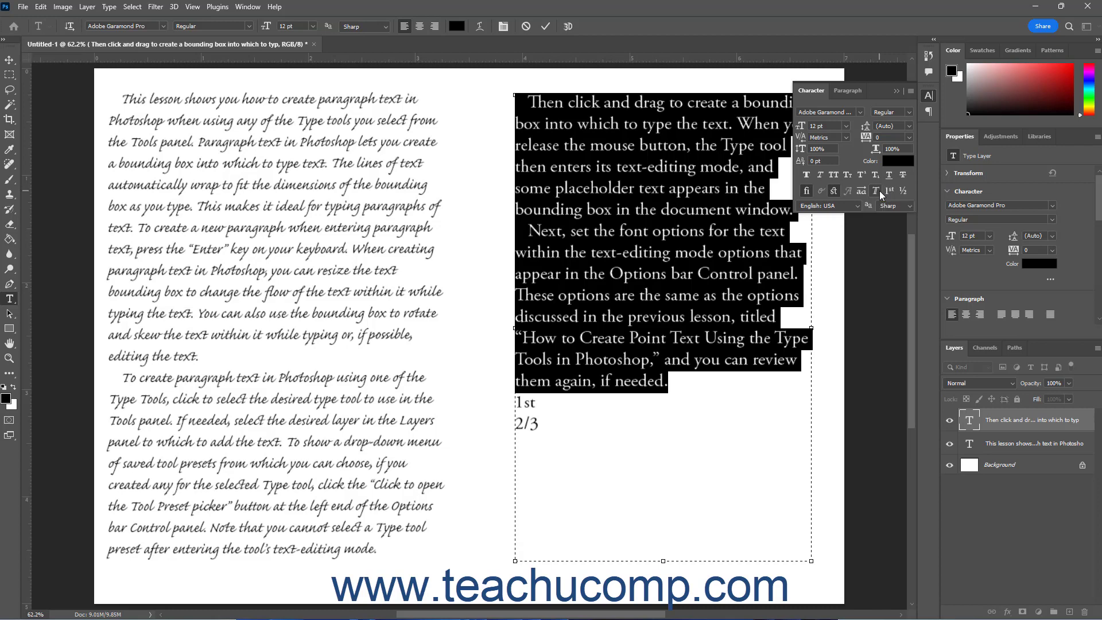
Try titling alternates on and off twice on the selected Adobe Garamond Pro paragraphs.
click(880, 190)
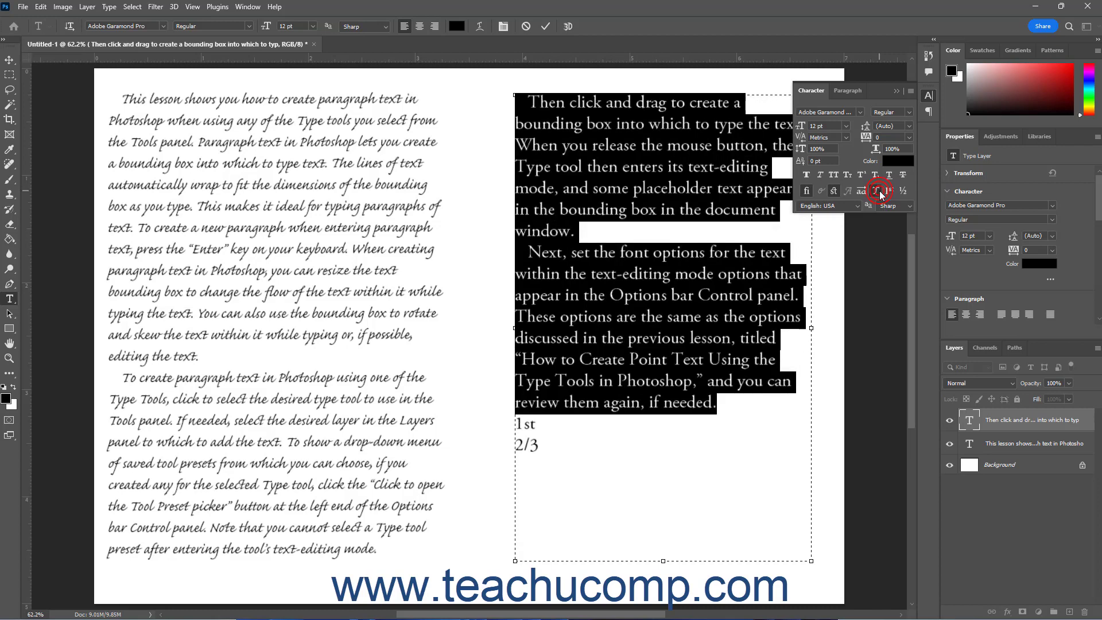
click(879, 190)
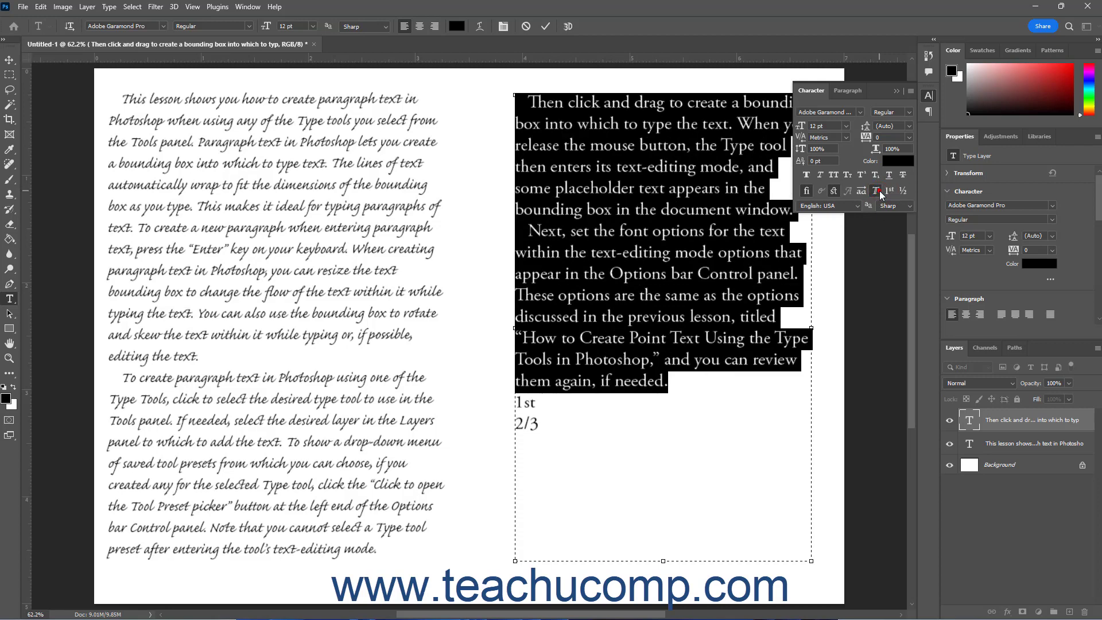
click(879, 190)
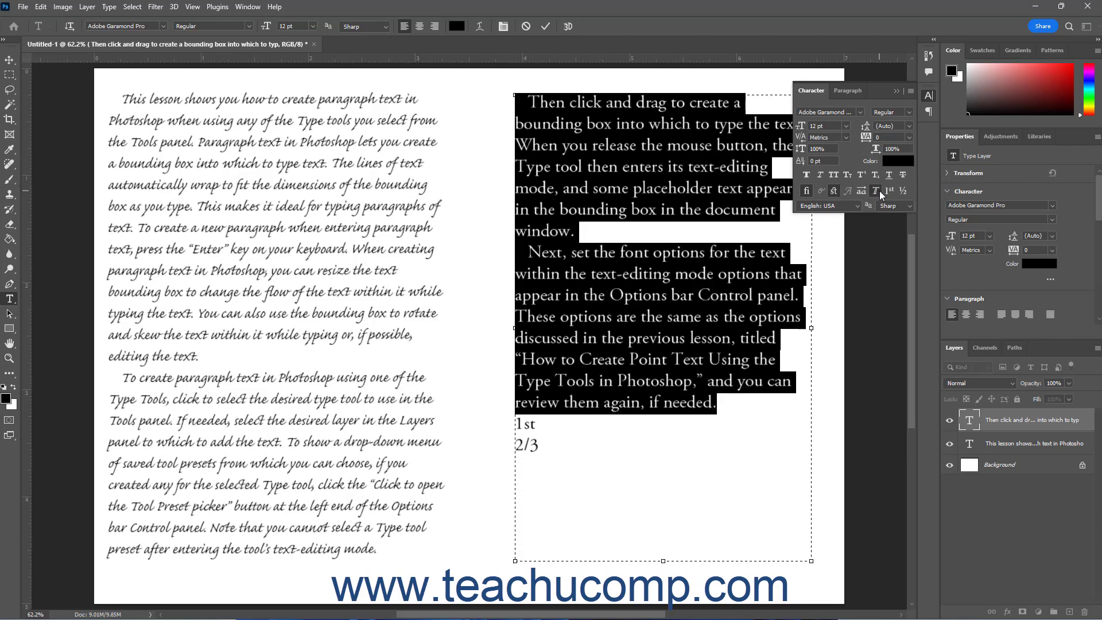
click(879, 191)
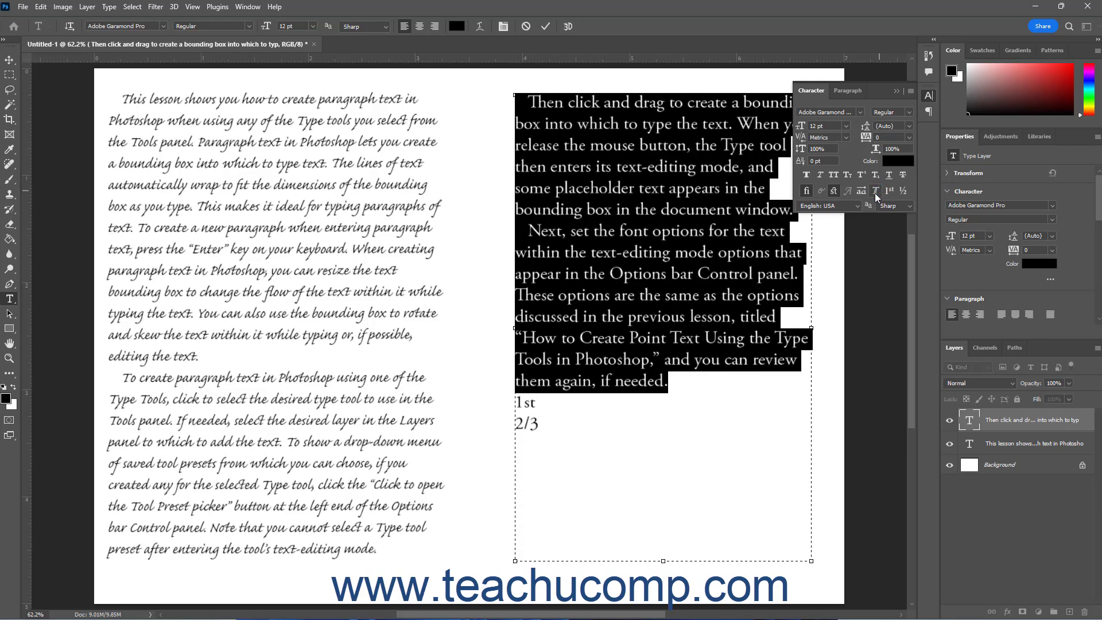
Select the "1st" line and try ordinals on it, turning them off again.
click(587, 408)
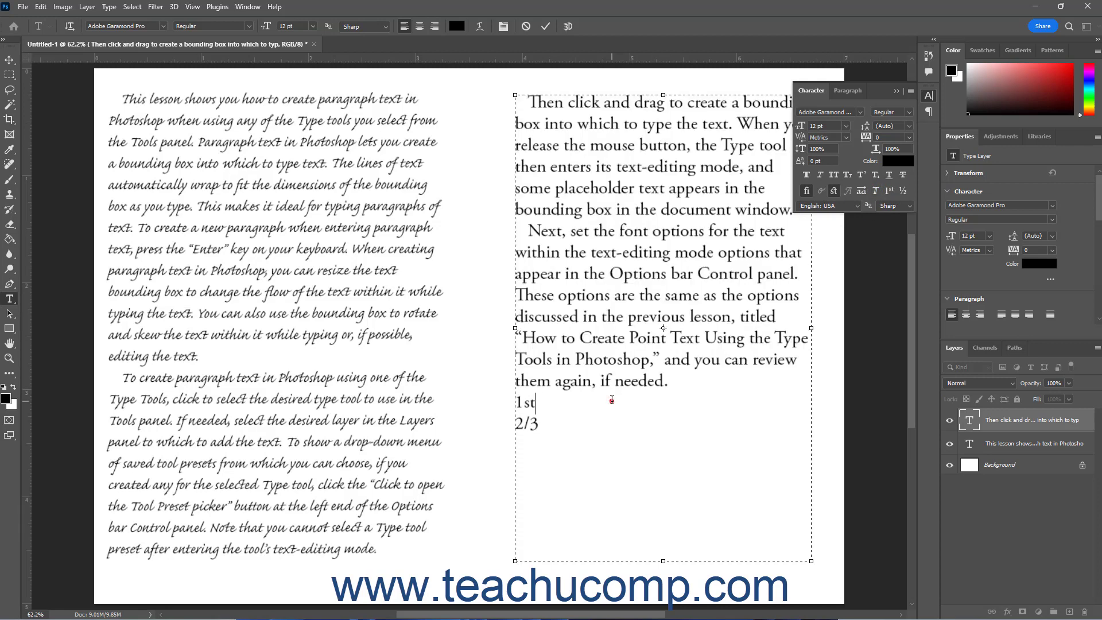
double_click(581, 408)
click(892, 194)
click(892, 194)
Select the "2/3" line and try fractions on it, turning them off again.
click(541, 425)
drag(541, 426, 497, 429)
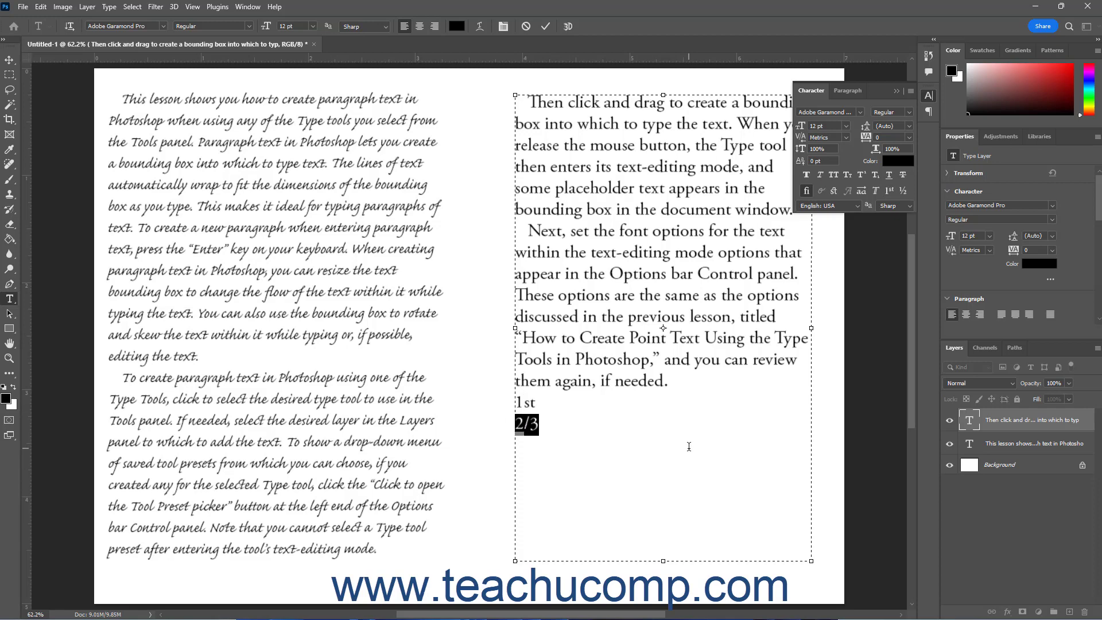
click(903, 192)
click(903, 192)
Select all text in the "This lesson shows" text box and set its language to English: USA.
click(374, 404)
click(386, 393)
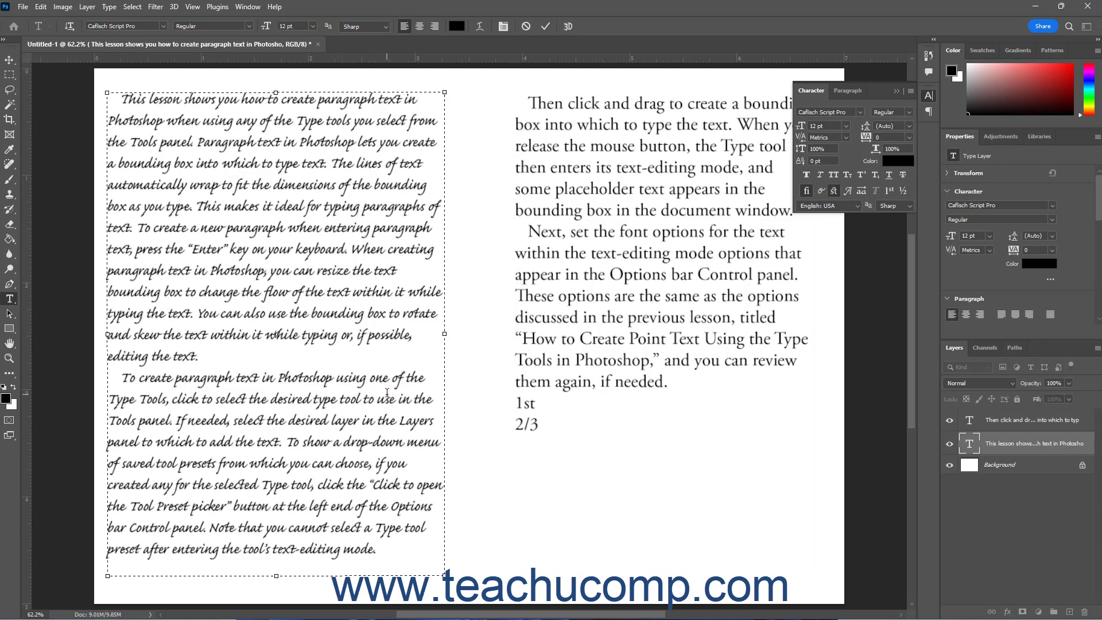
key(ctrl+a)
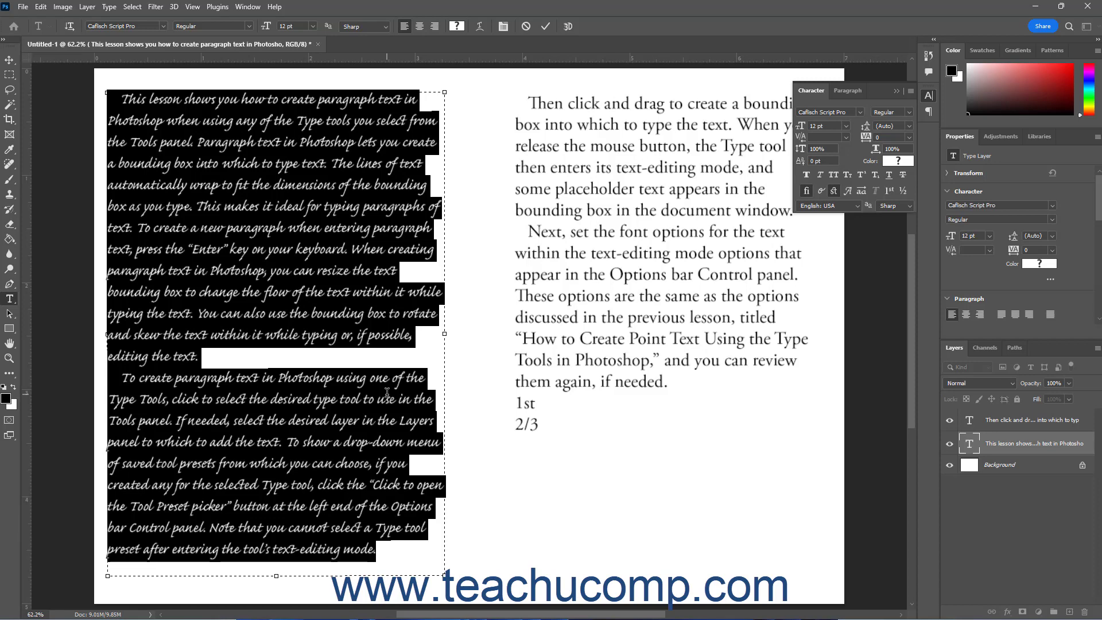
click(859, 206)
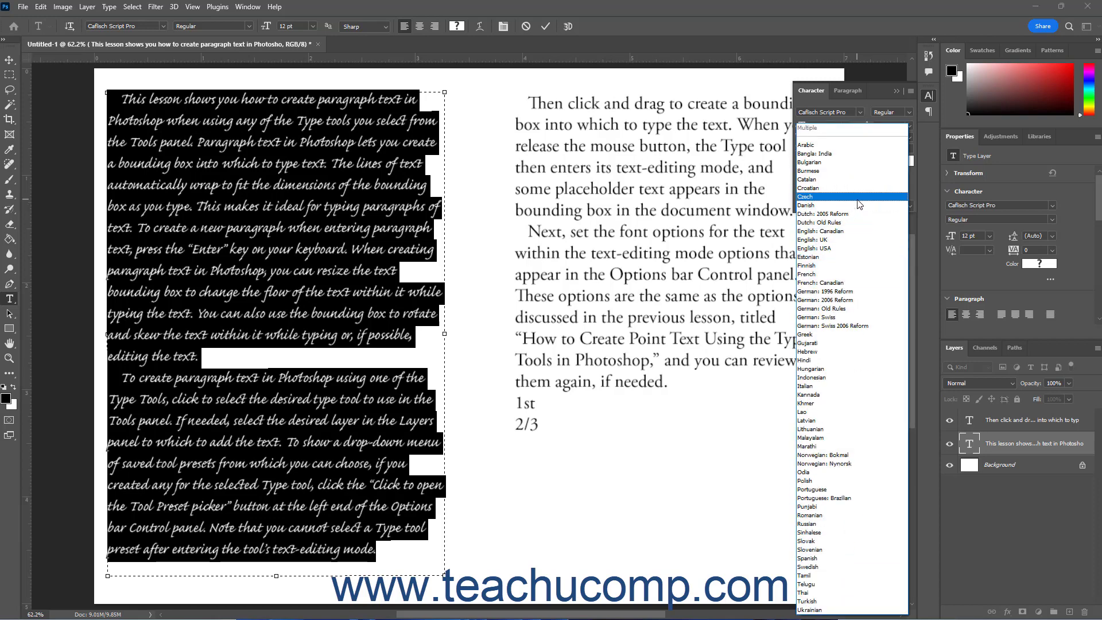
click(838, 249)
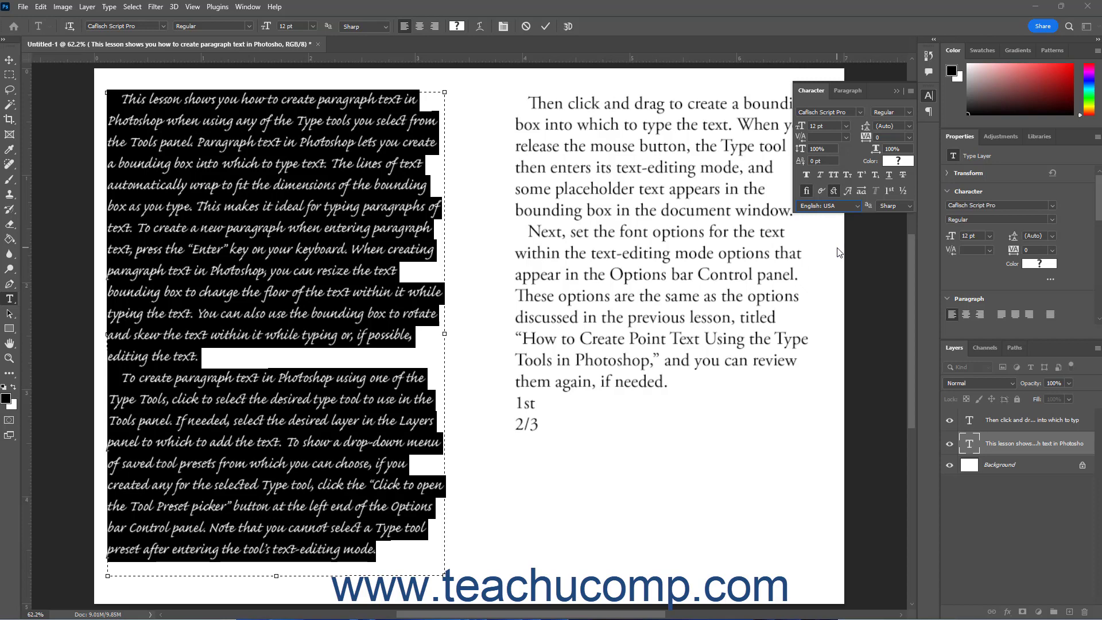
Choose Sharp as the anti-aliasing method for the selected text.
click(909, 207)
click(896, 226)
Try center alignment and right alignment on the selected paragraphs.
click(845, 93)
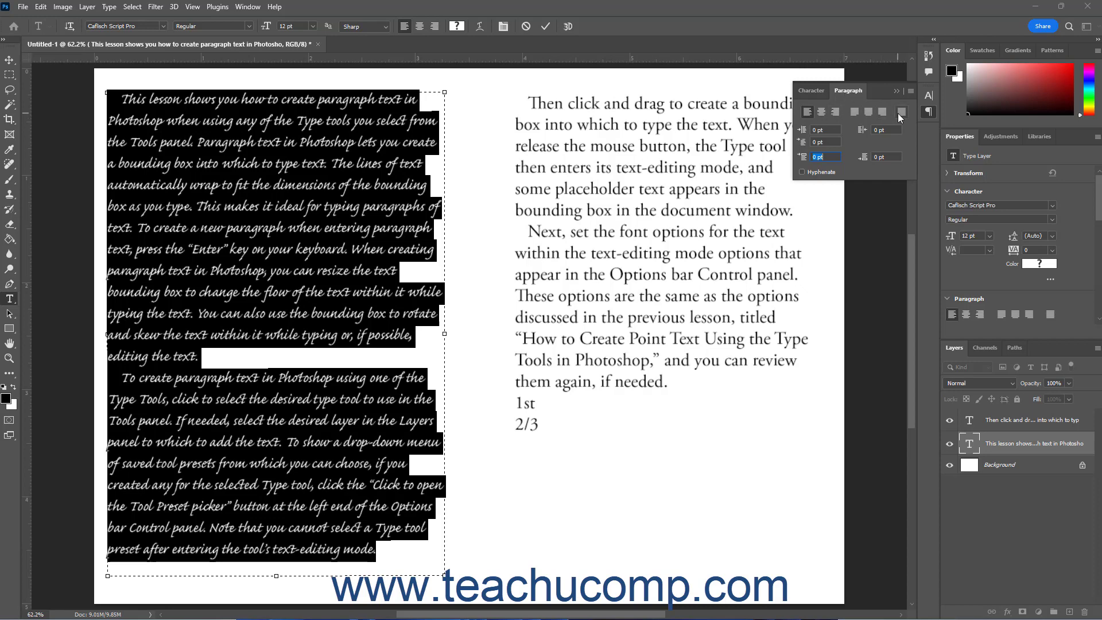
click(821, 113)
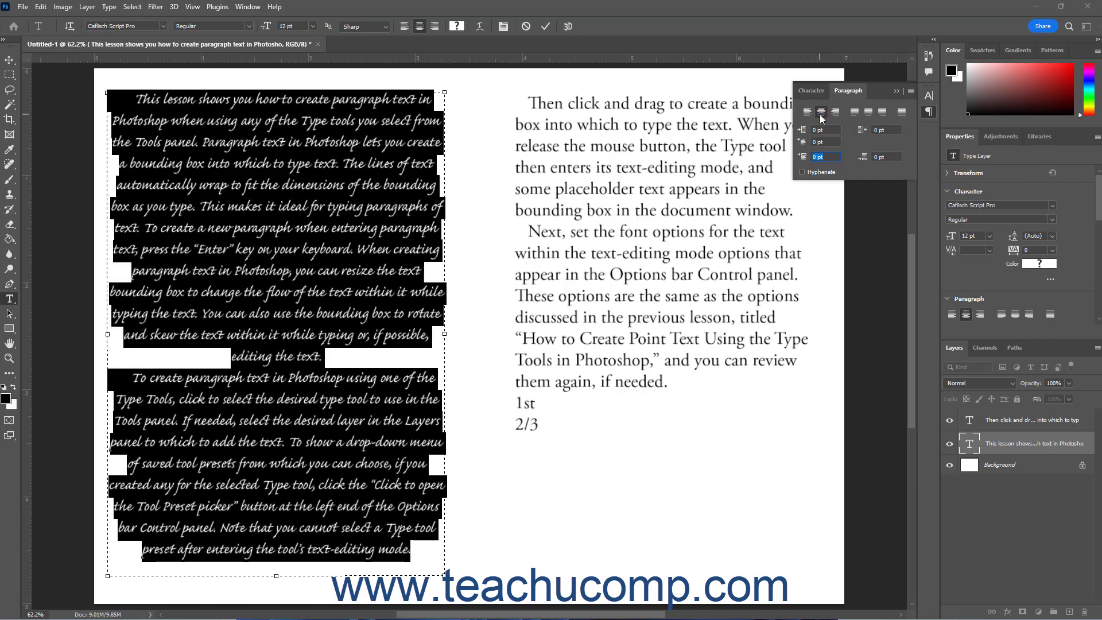
click(835, 113)
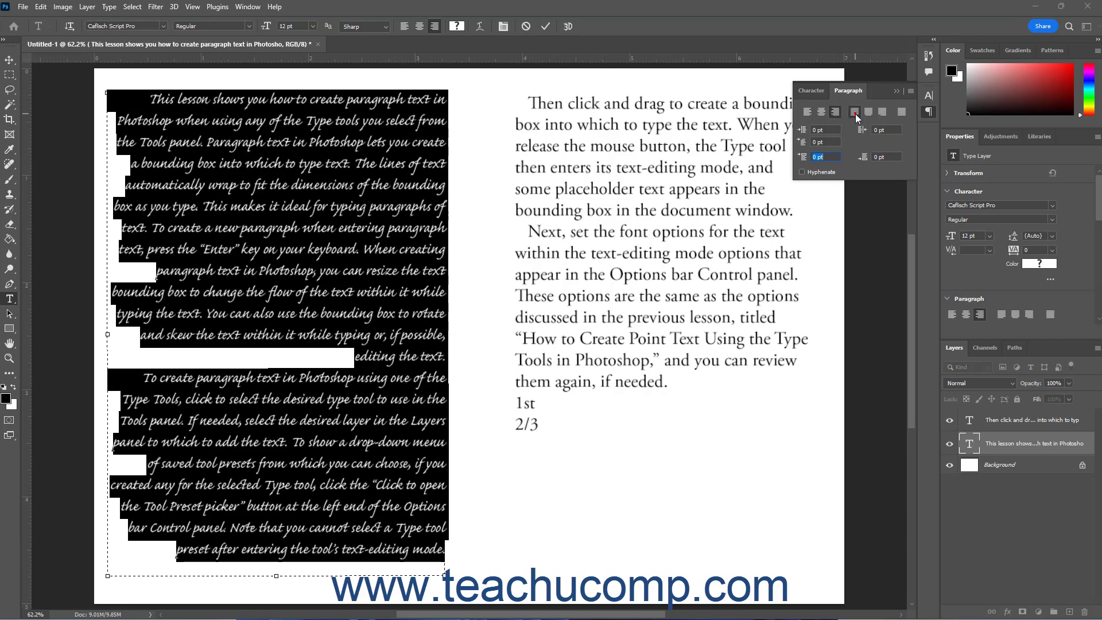
Try the four justification options on the selected paragraphs, leaving them justified with the last line aligned left.
click(856, 112)
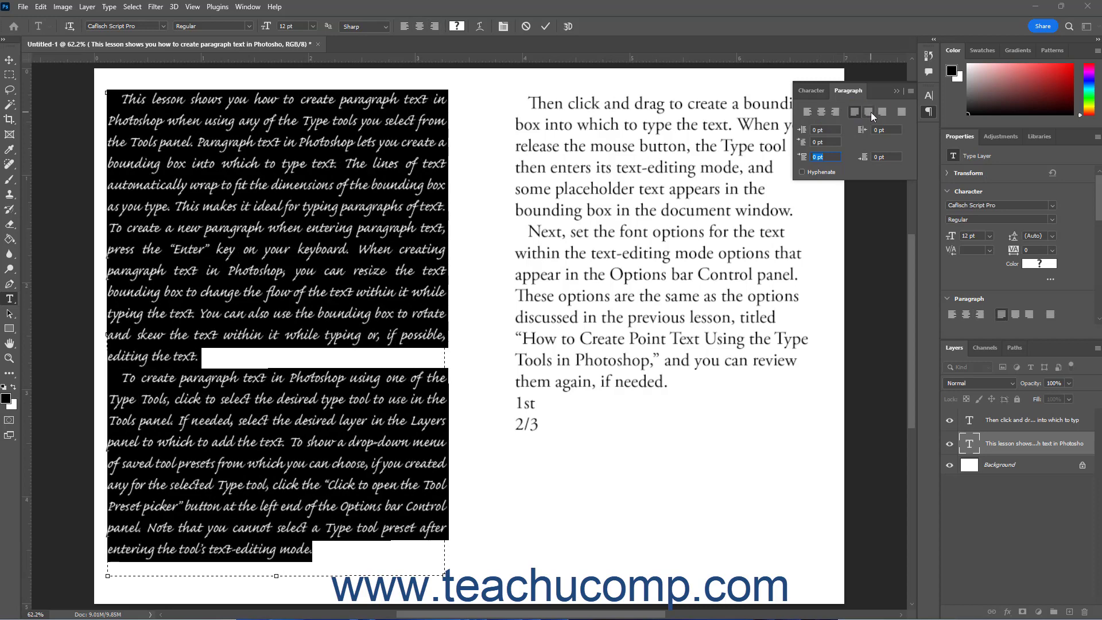
click(869, 112)
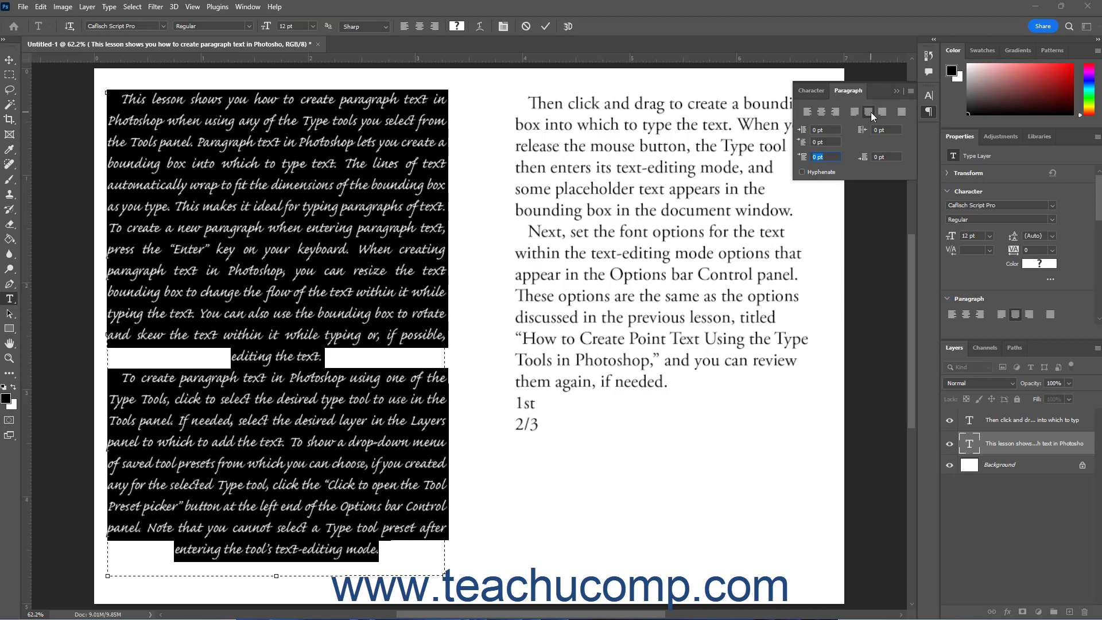
click(882, 113)
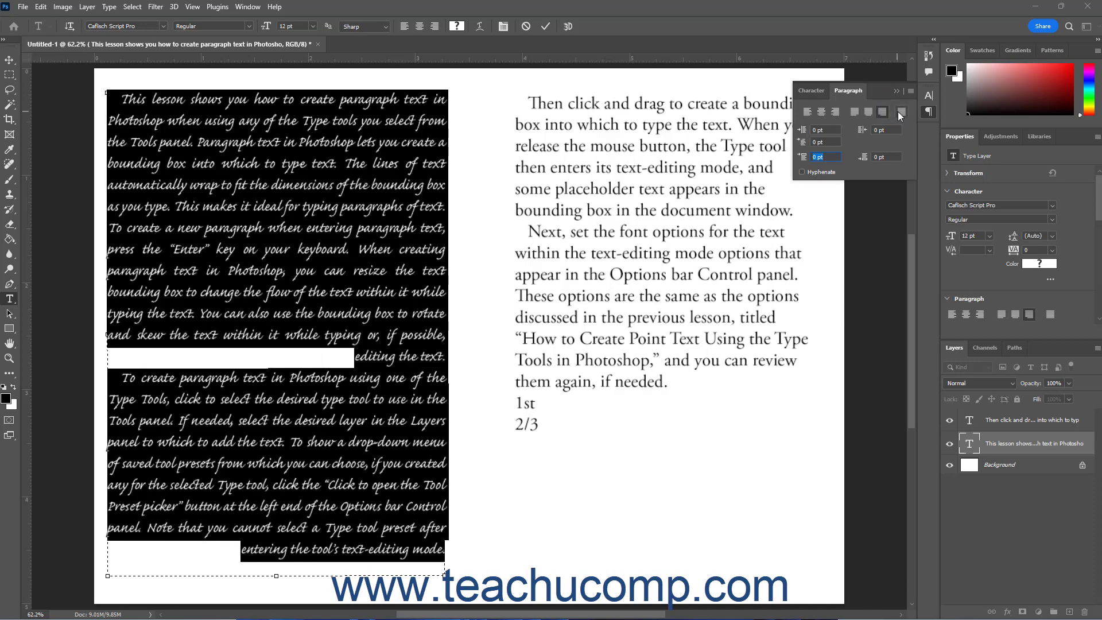
click(900, 113)
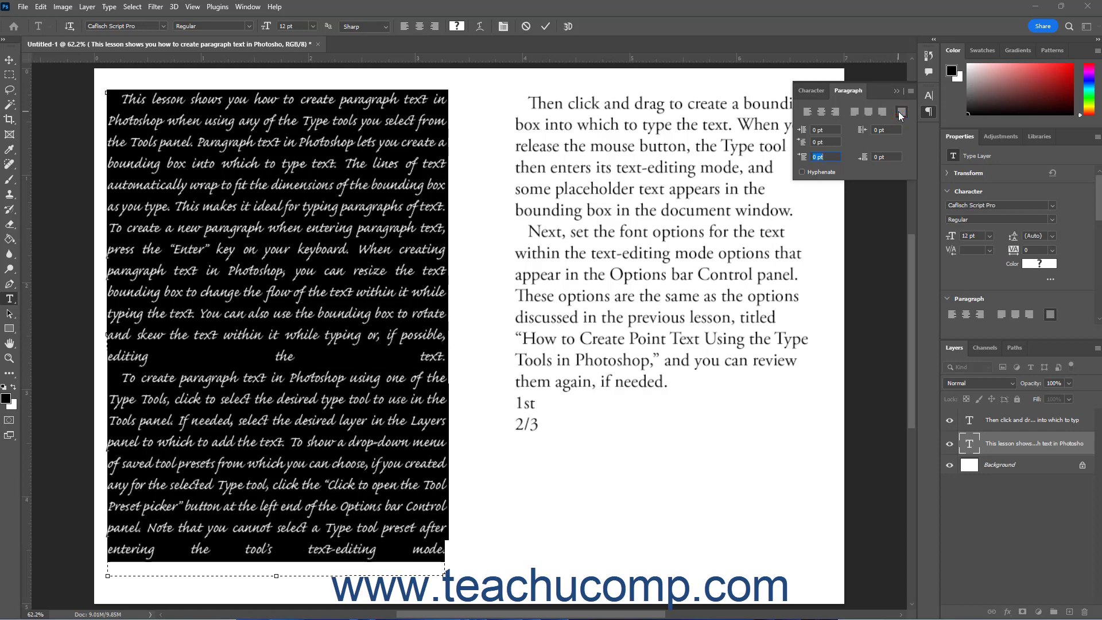
click(856, 114)
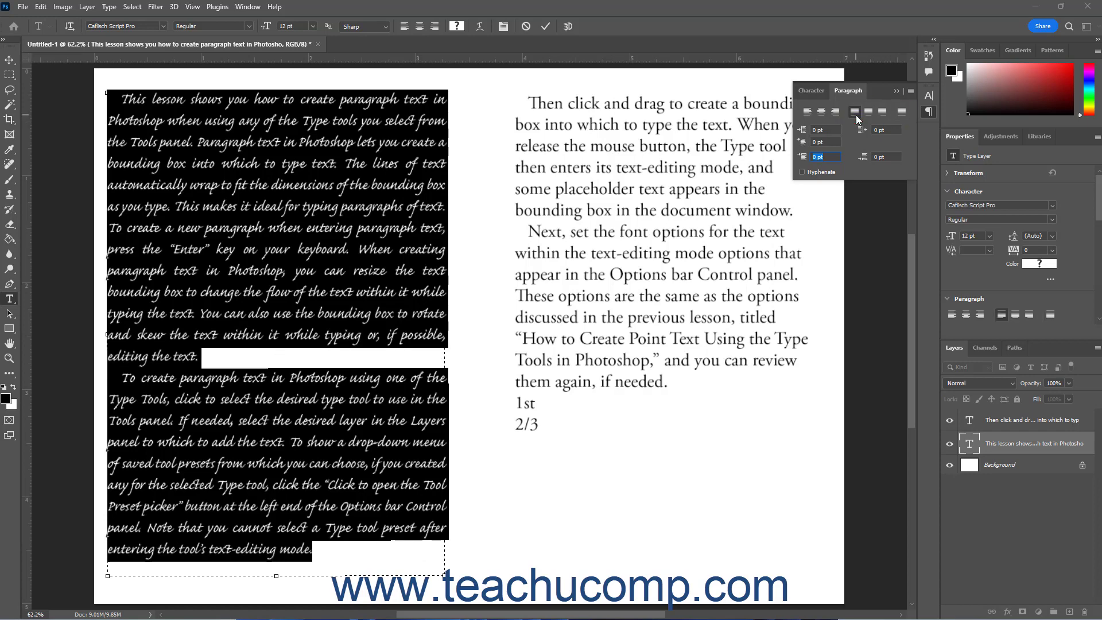
Try a 10 pt left margin indent on the selected paragraphs, resetting it to 0 pt.
click(813, 131)
text(1)
key(Return)
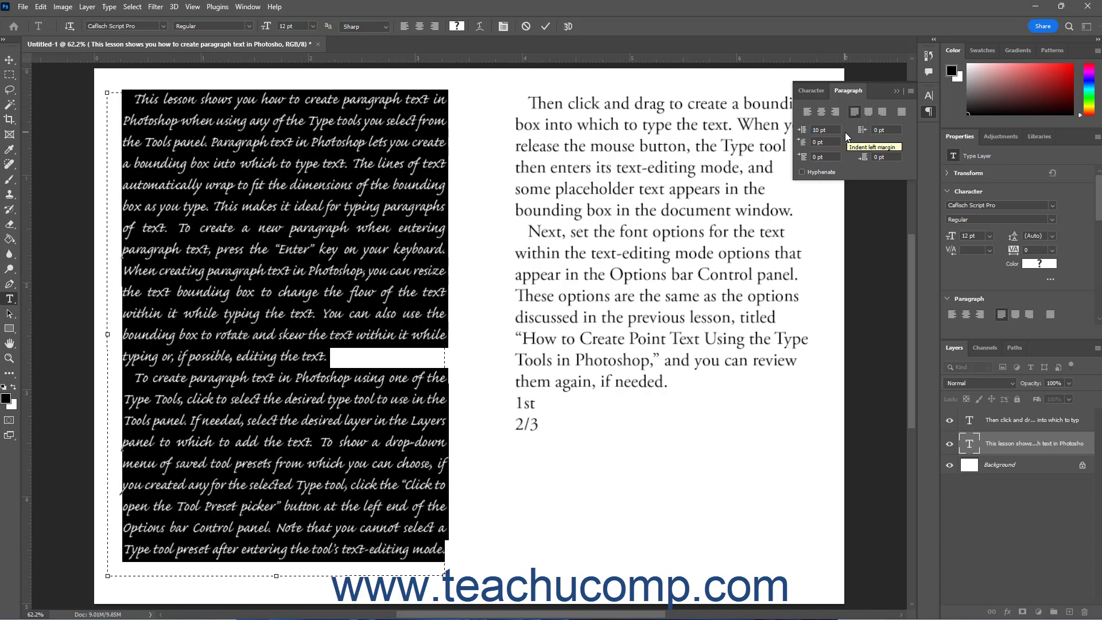
click(816, 130)
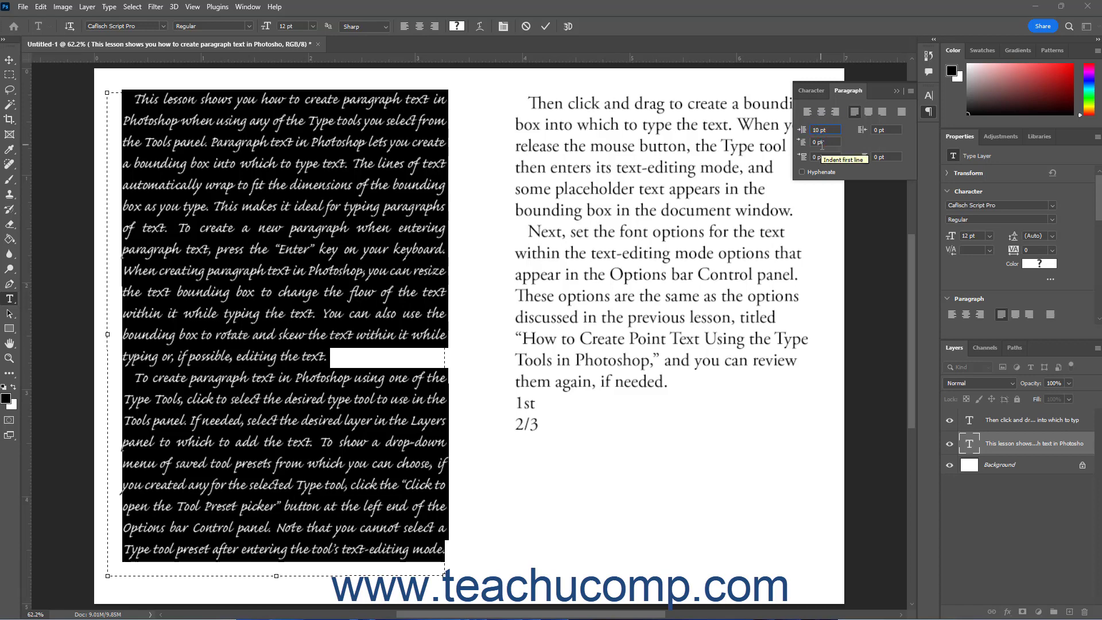
text(0)
key(Return)
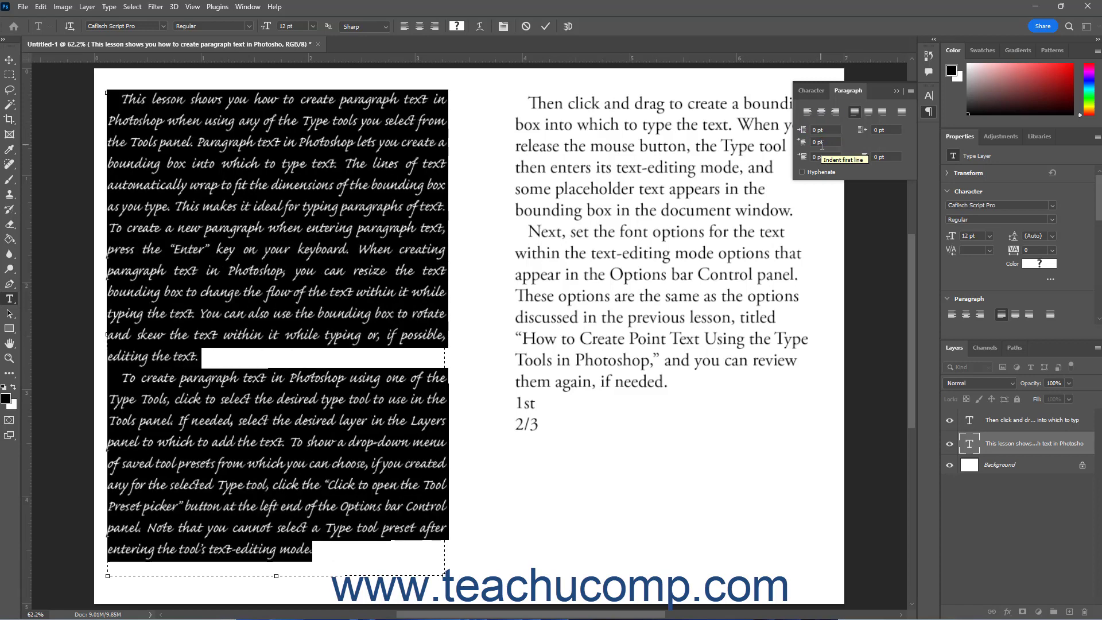
Try a 10 pt right margin indent on the selected paragraphs, resetting it to 0 pt.
click(874, 129)
text(1)
double_click(873, 129)
click(874, 129)
text(1)
key(Return)
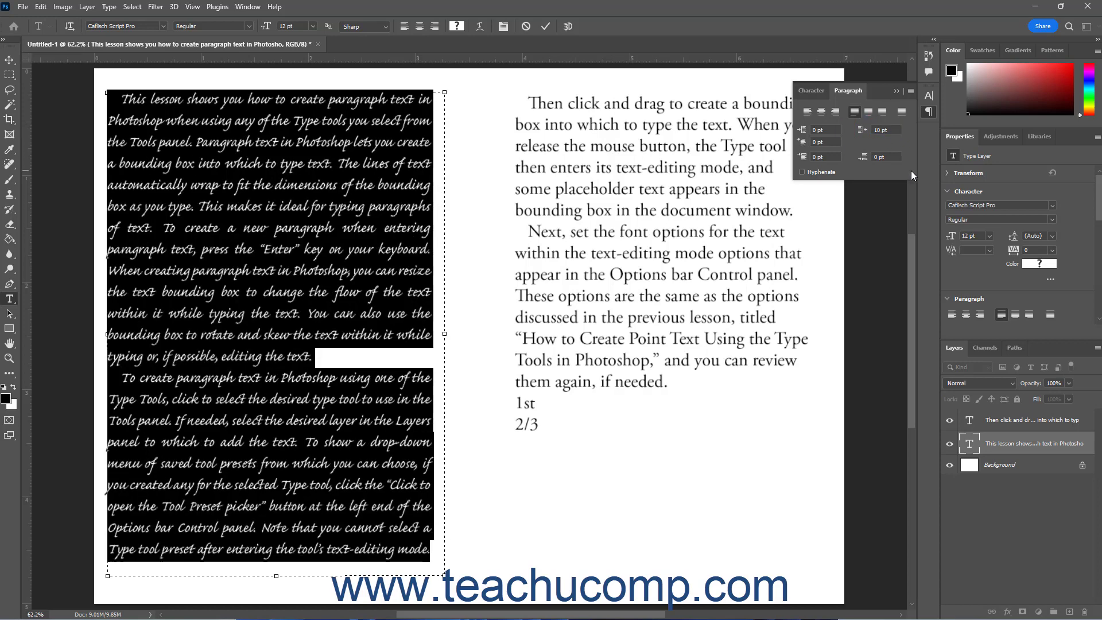
click(877, 130)
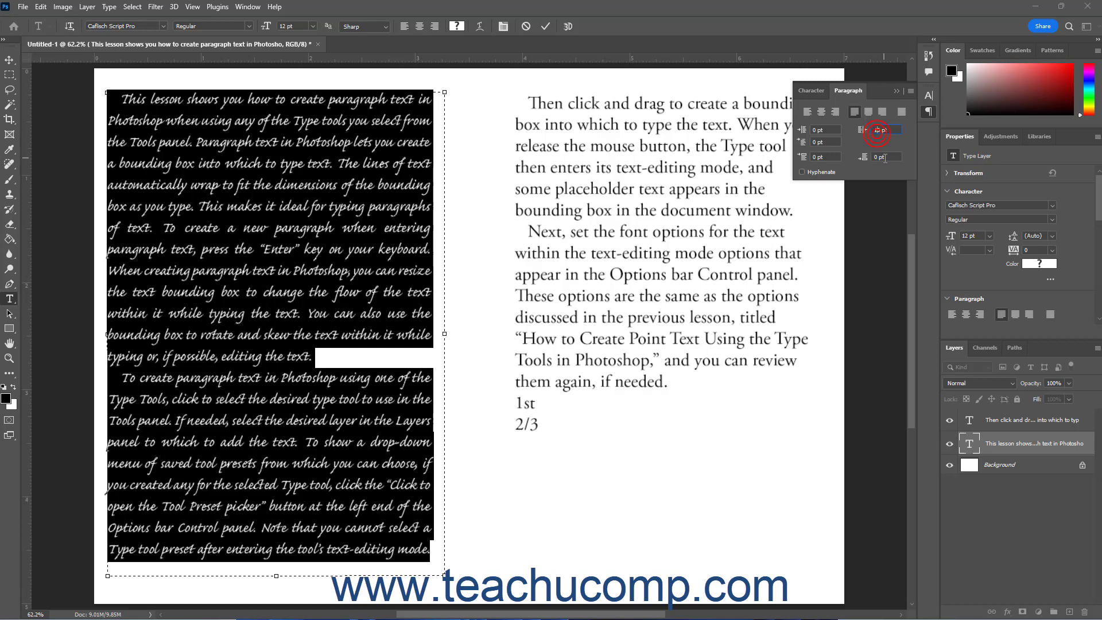
key(BackSpace)
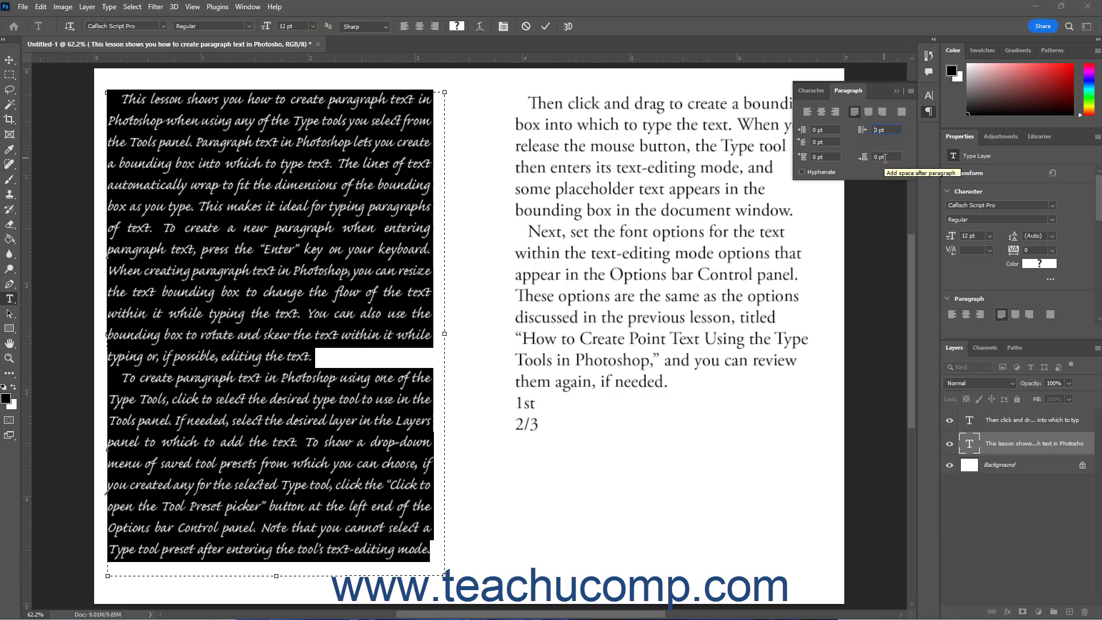
key(Return)
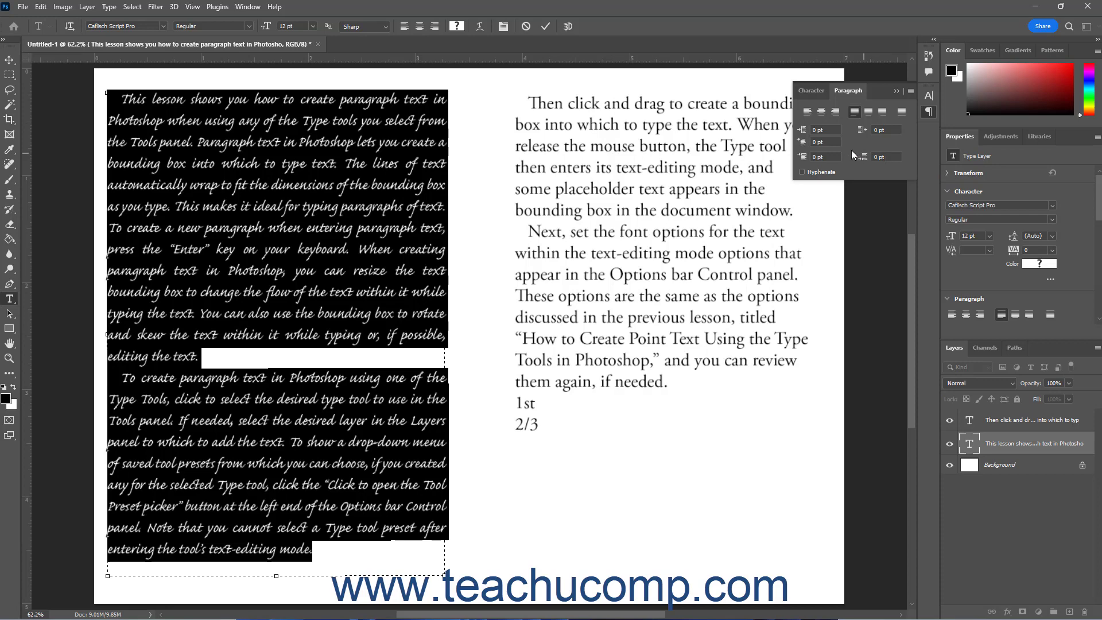
Try a 10 pt first-line indent on the selected paragraphs, resetting it to 0 pt.
click(815, 141)
text(1)
key(Return)
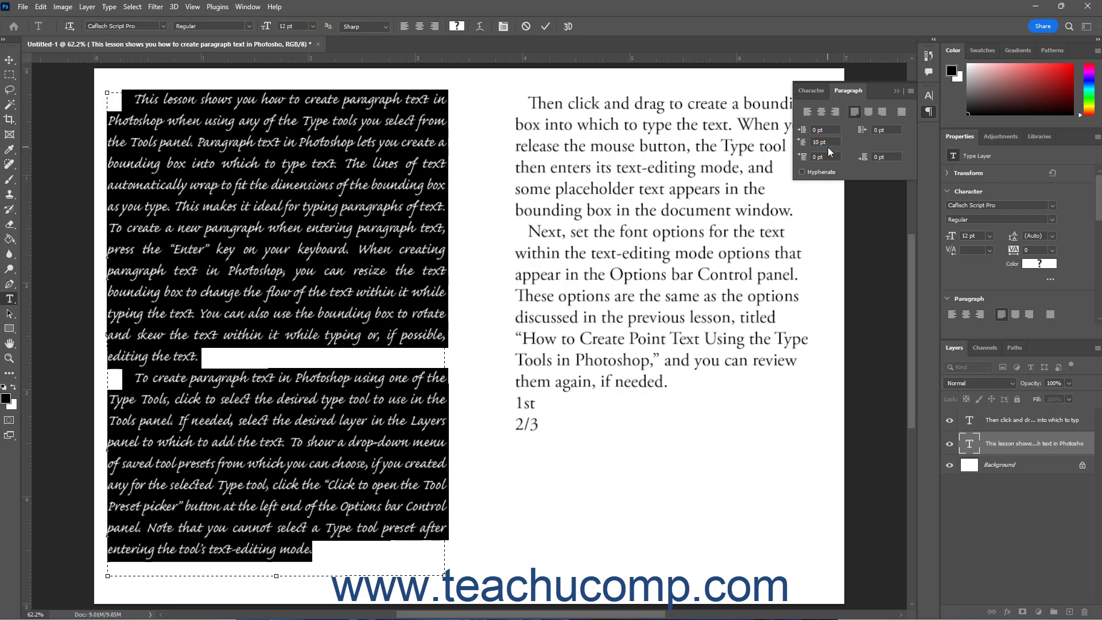
click(817, 144)
key(BackSpace)
key(Return)
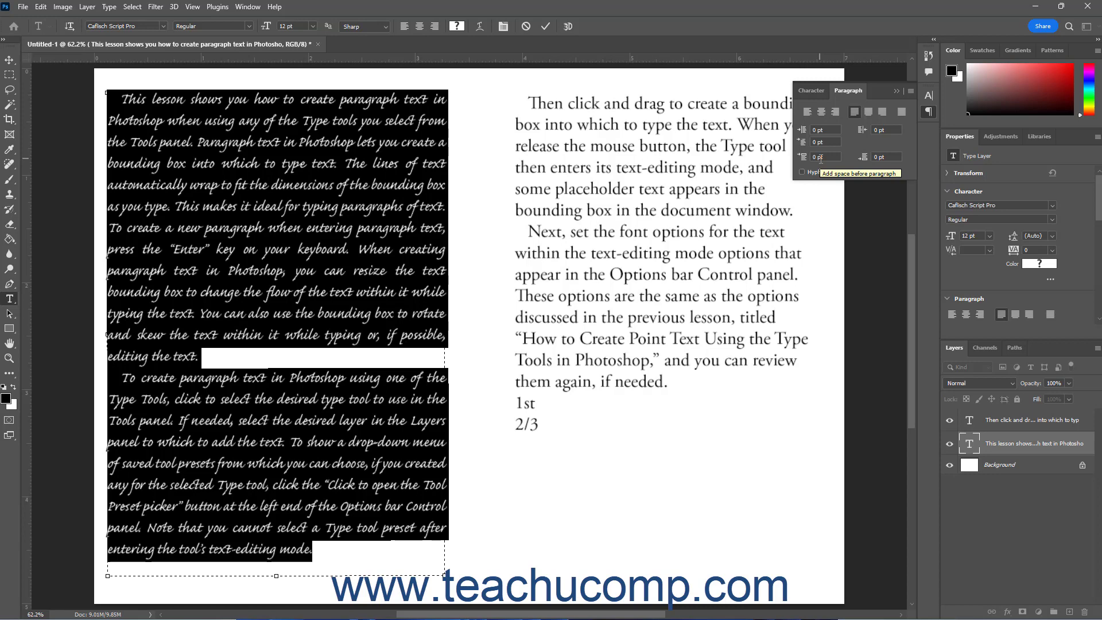
Try adding 10 pt of space before the selected paragraphs, resetting it to 0 pt.
click(814, 157)
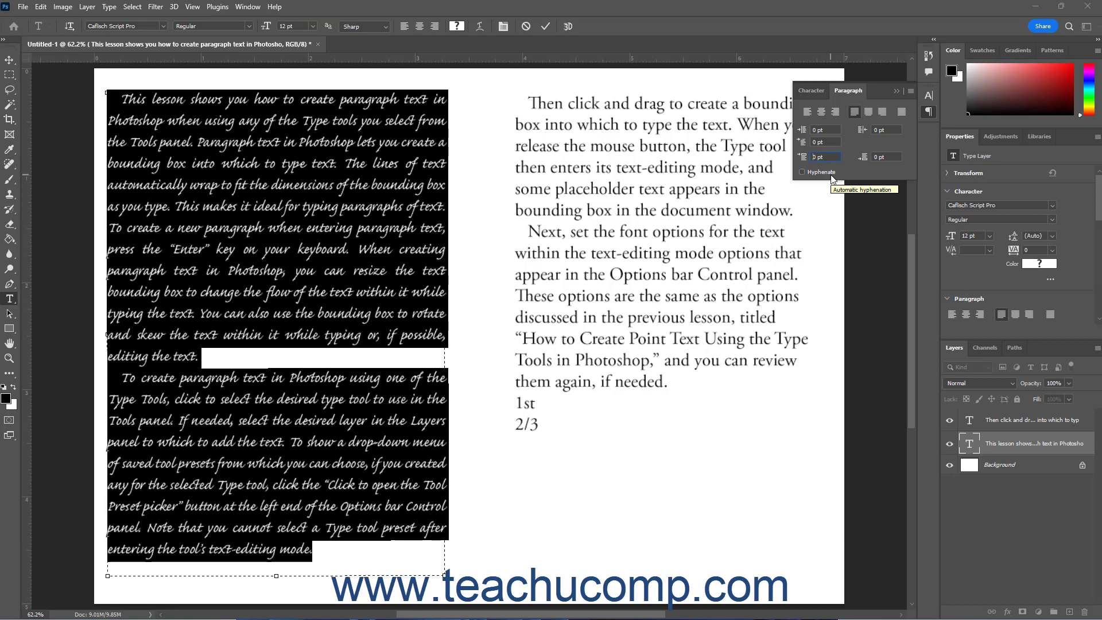
text(1)
key(Return)
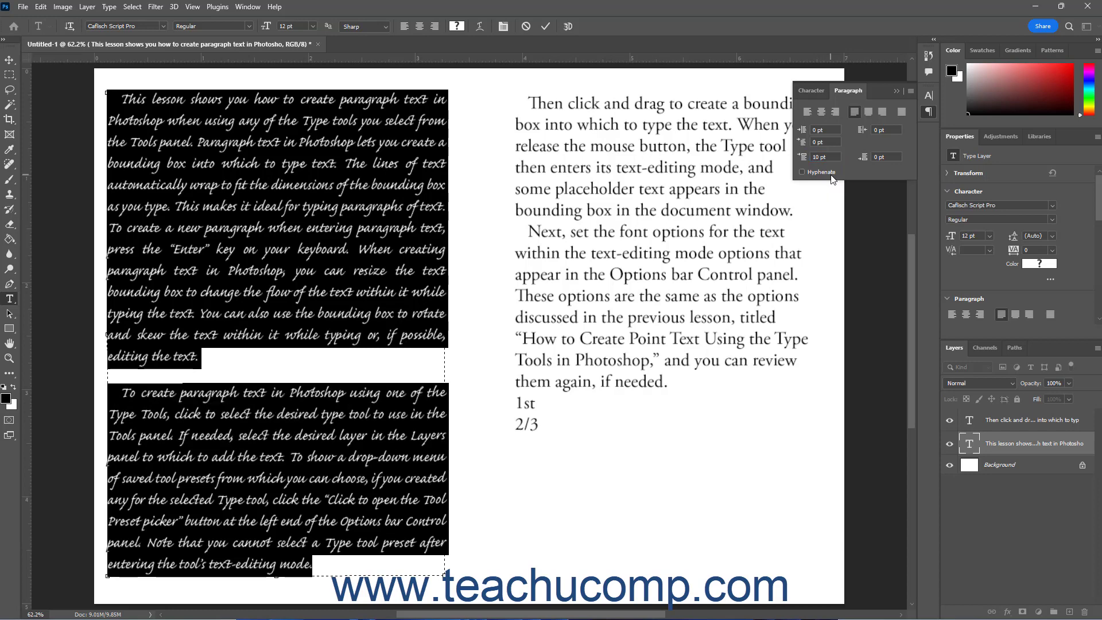
click(817, 157)
key(BackSpace)
key(Return)
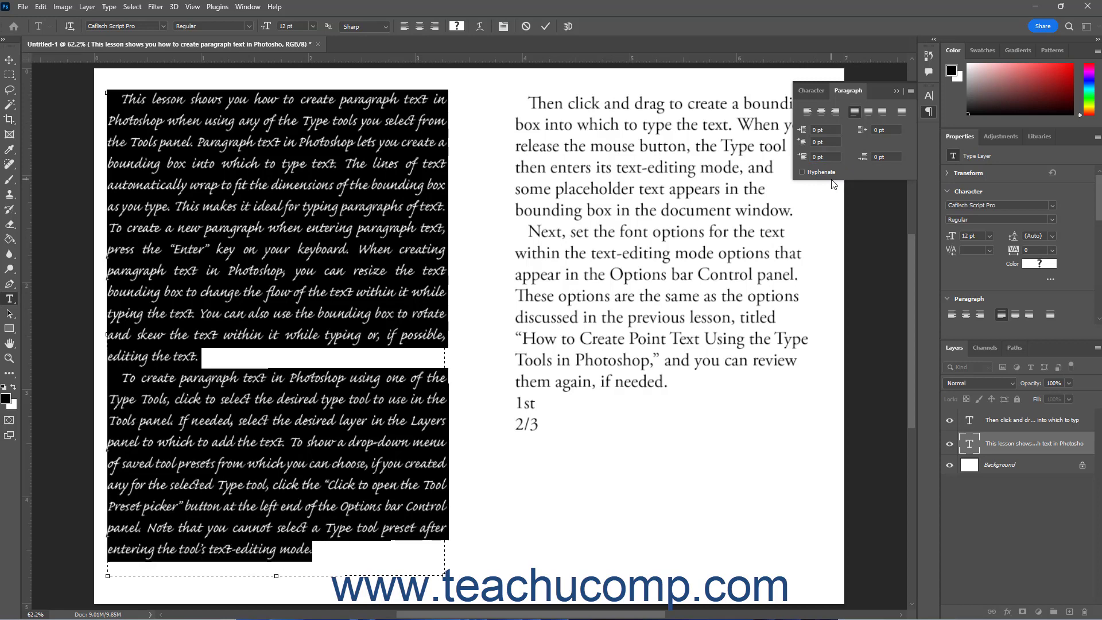
Try adding 10 pt of space after the selected paragraphs, resetting it to 0 pt.
click(876, 157)
text(1)
key(Return)
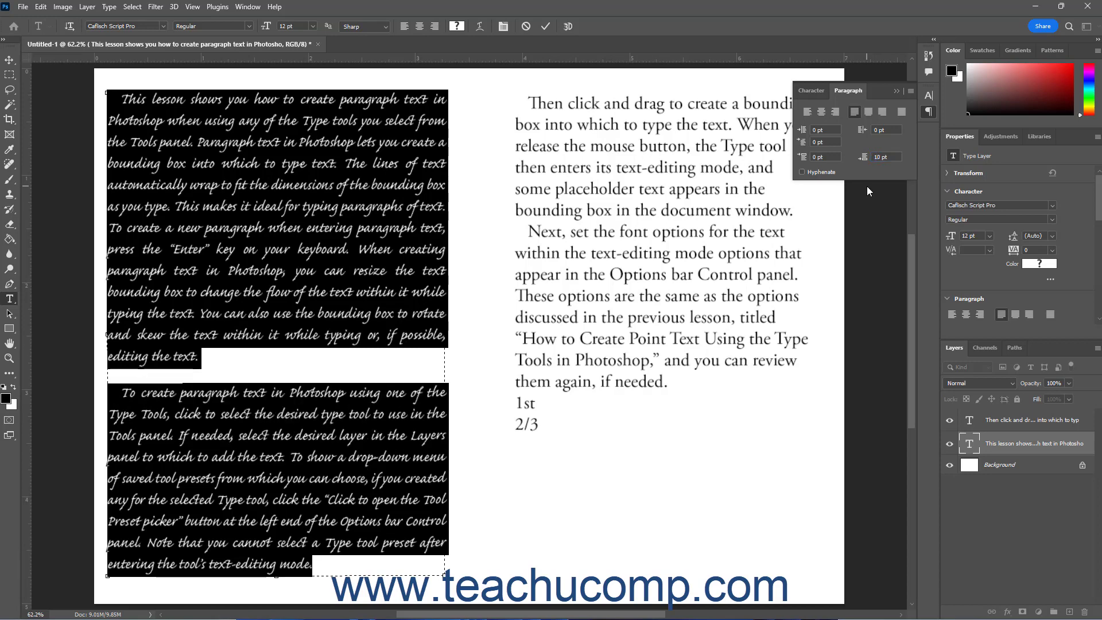
click(877, 156)
key(Return)
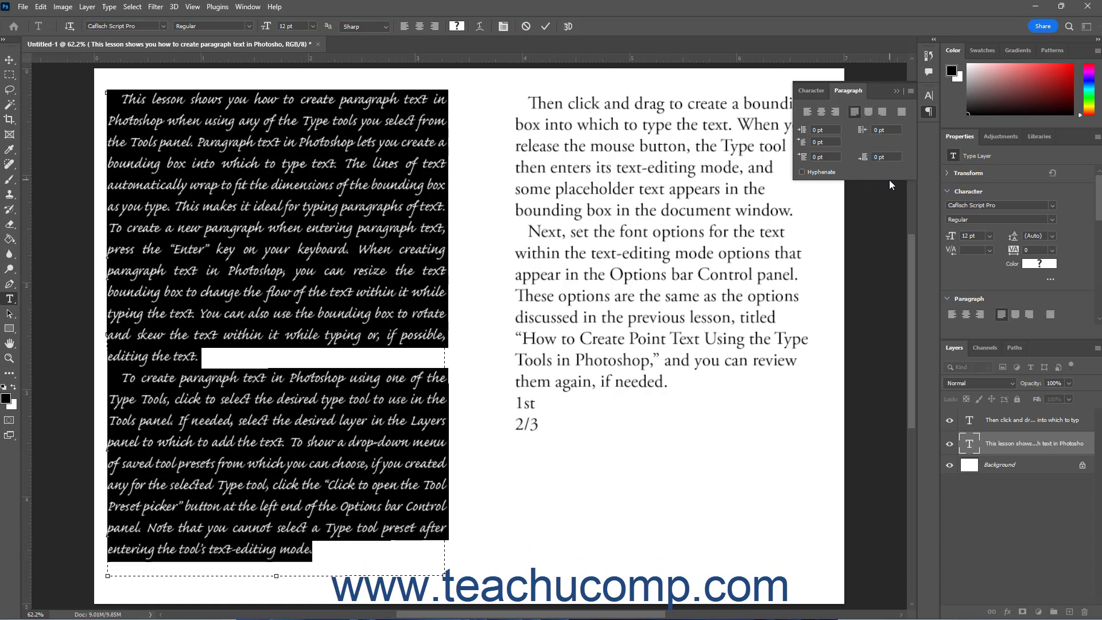
Try automatic hyphenation on and off twice on the selected paragraphs.
click(827, 175)
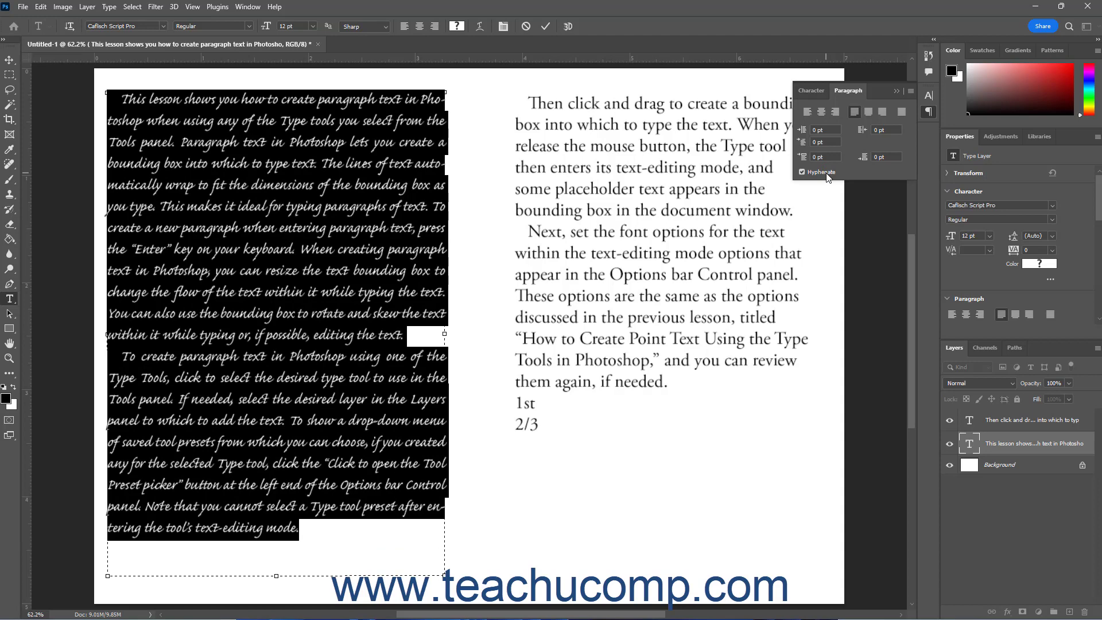
click(827, 175)
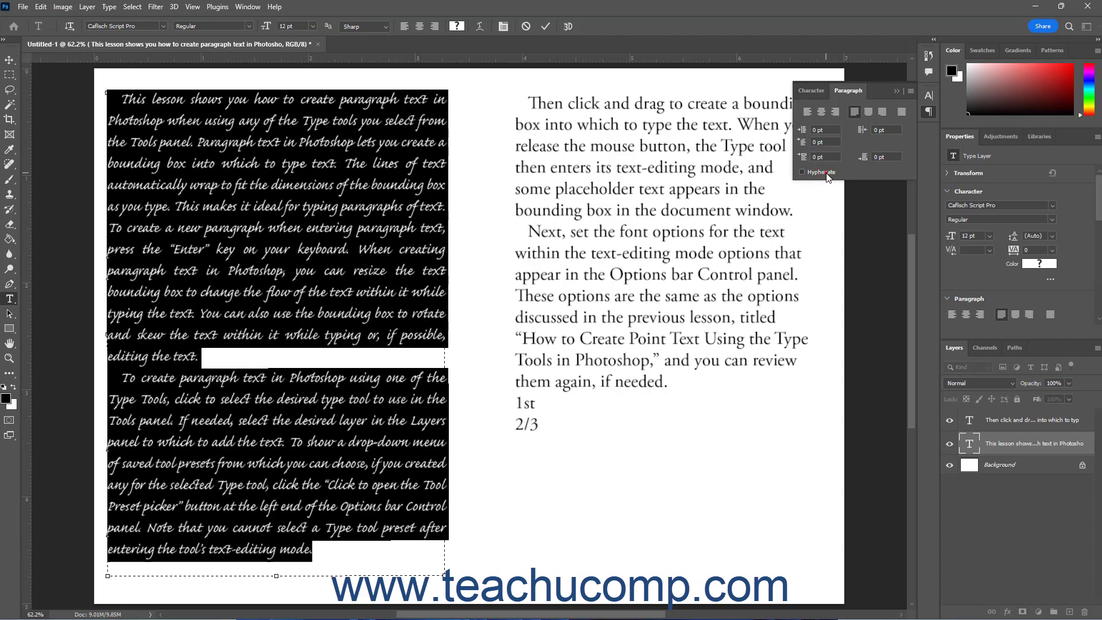
click(827, 175)
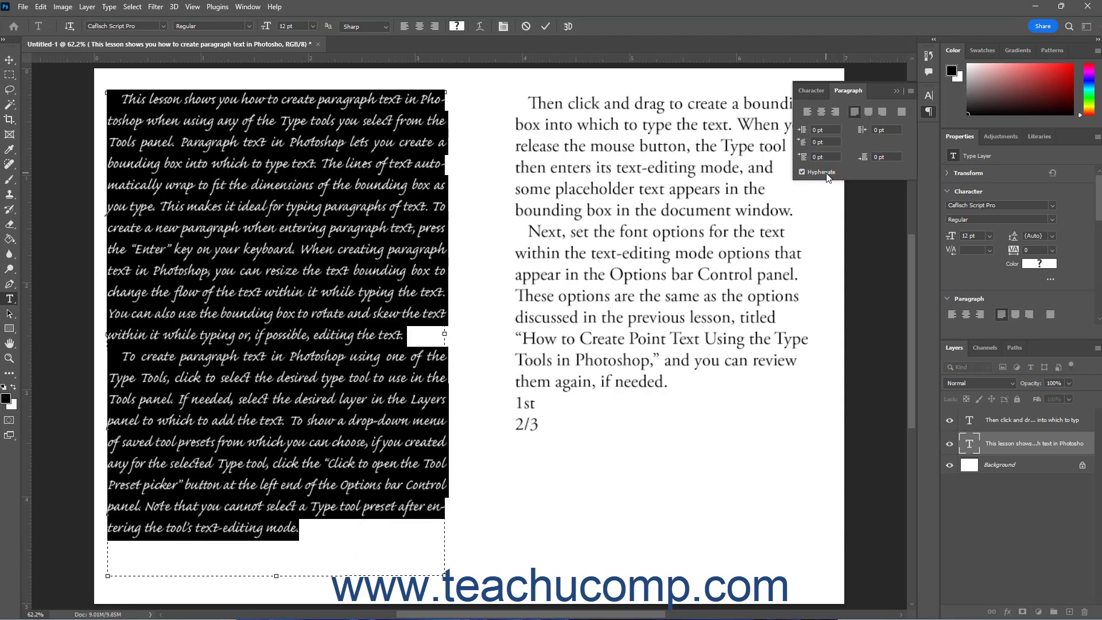
click(827, 175)
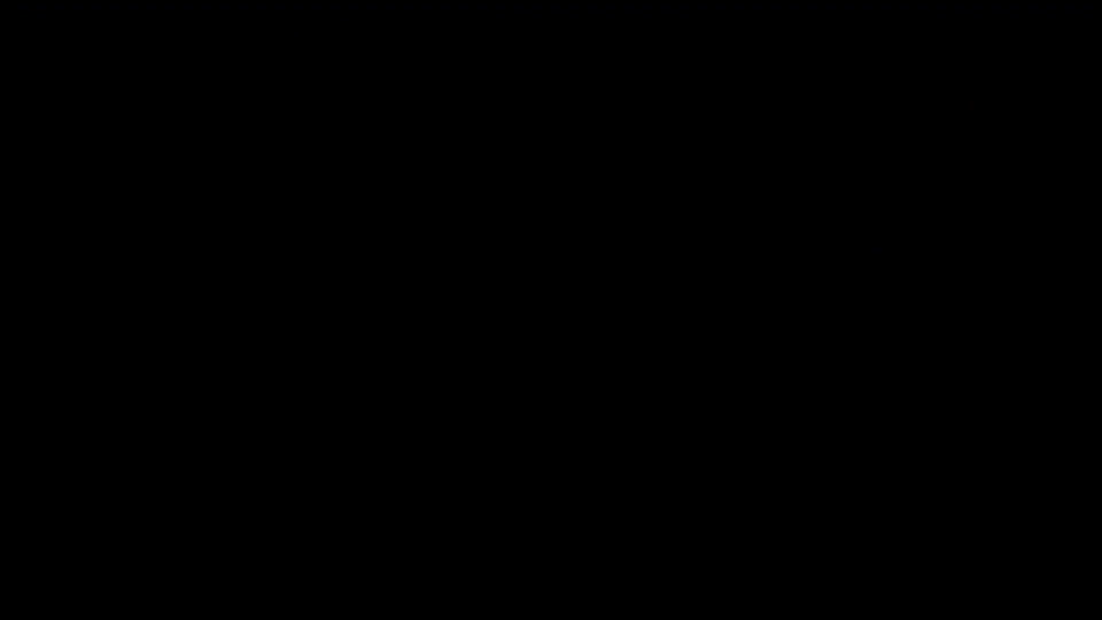